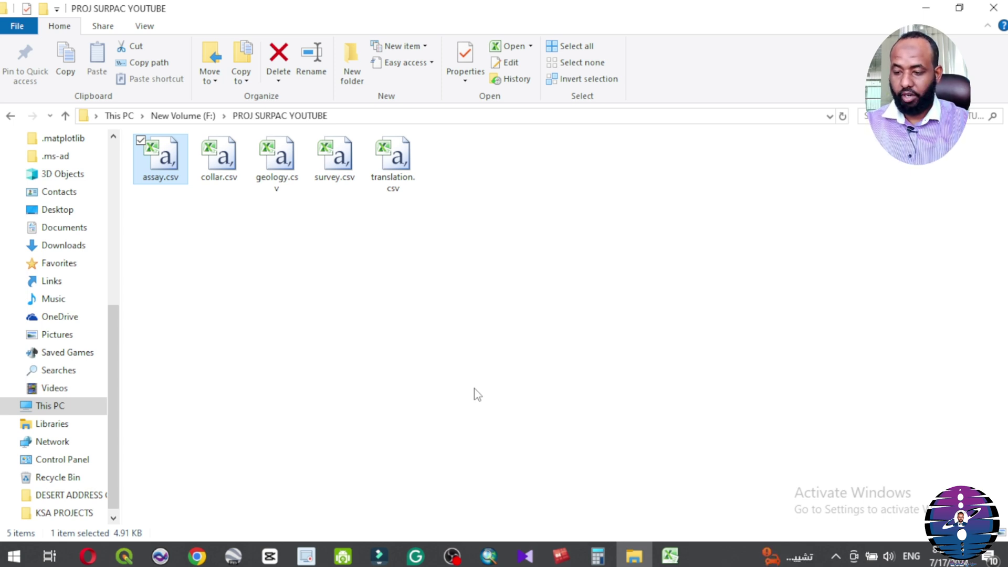
Review the columns of collar.csv and survey.csv in Excel.
left_click(664, 562)
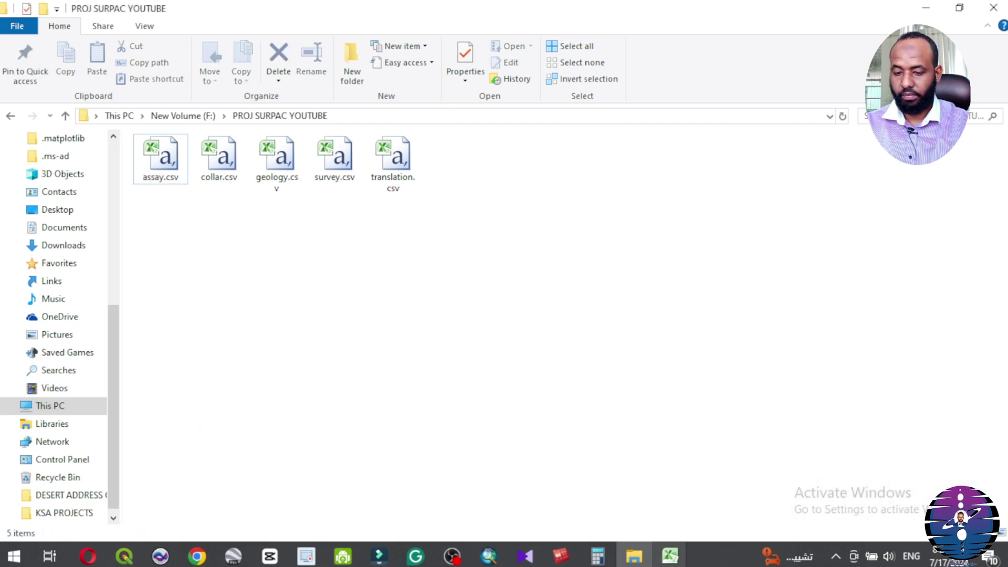
mouse_move(670, 556)
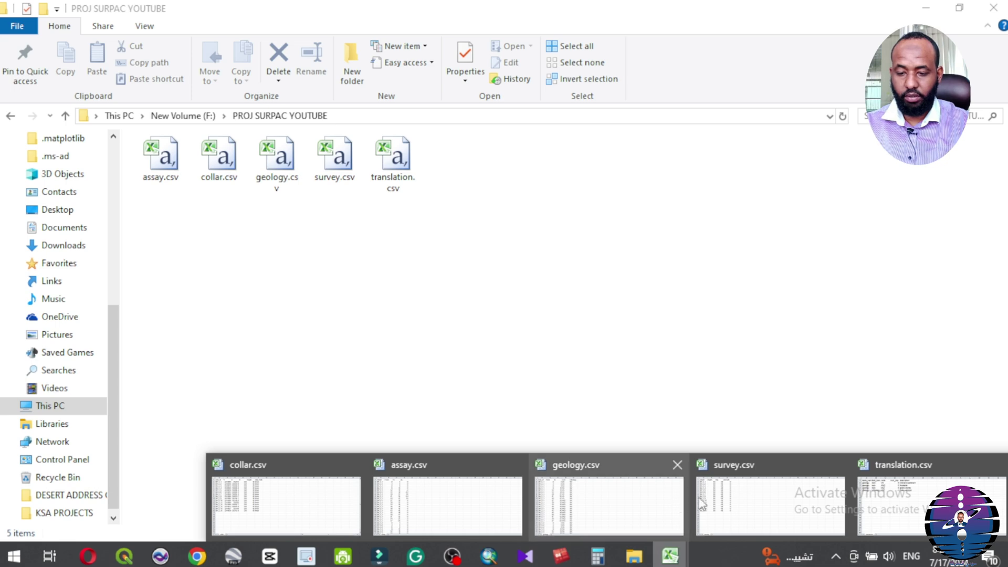
left_click(286, 504)
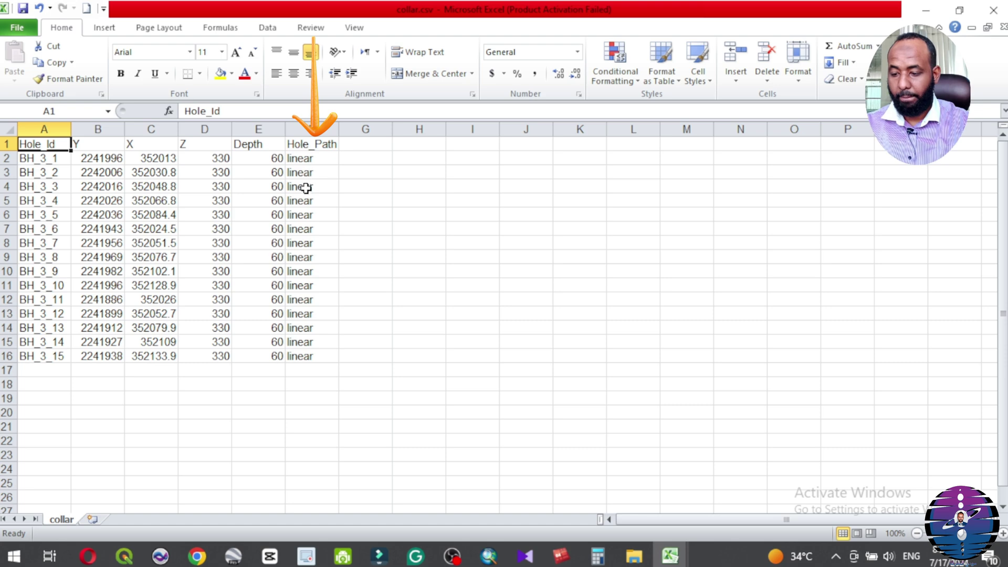
key("ctrl+Tab")
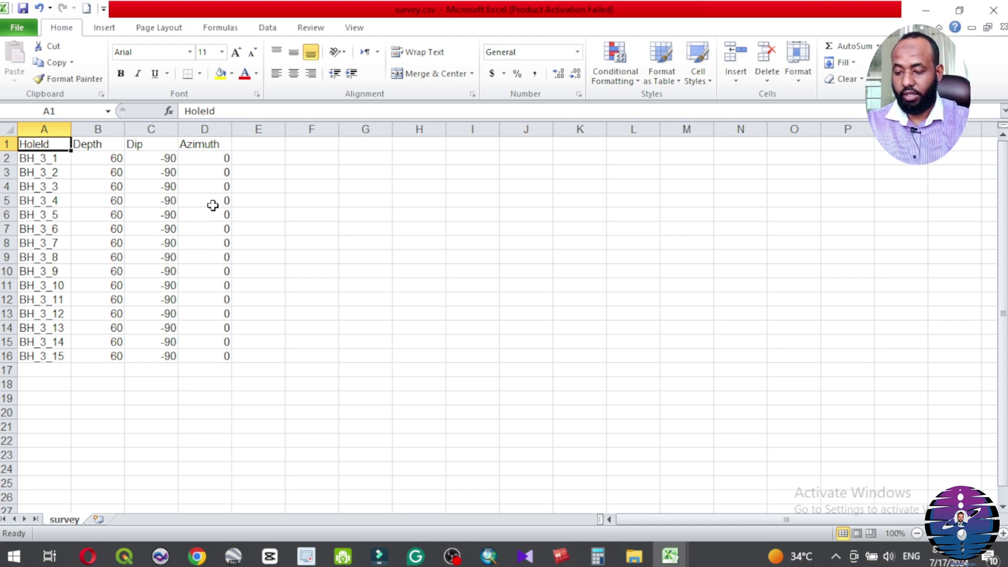
key("alt+Tab")
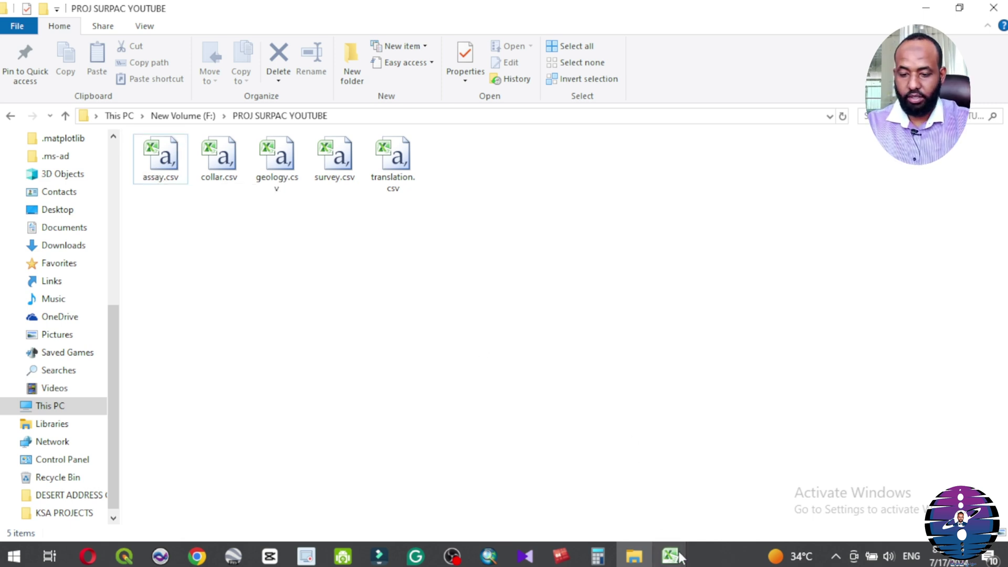
Show geology.csv and review its from, to and rock columns.
mouse_move(670, 555)
left_click(614, 508)
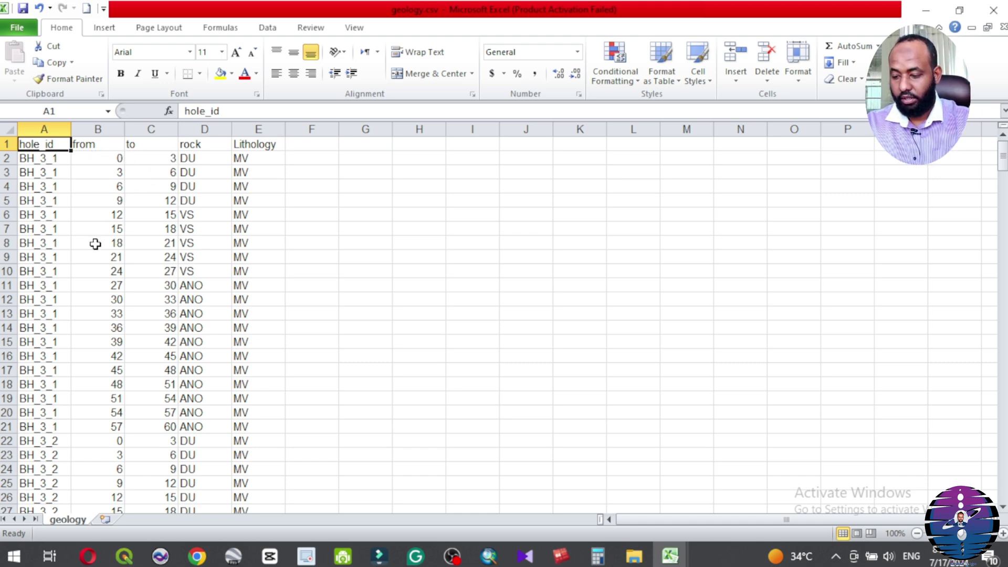
left_click(93, 146)
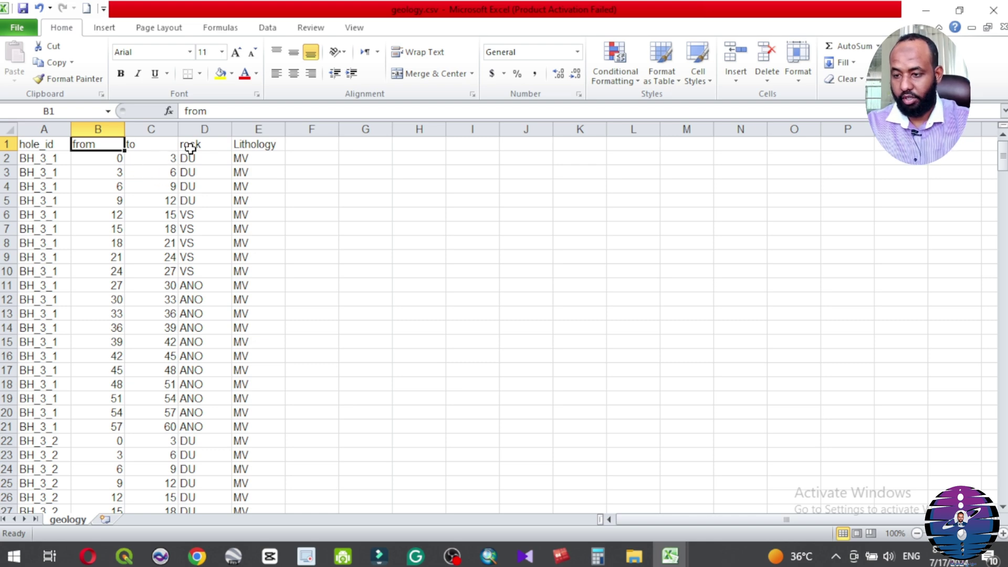
left_click(158, 145)
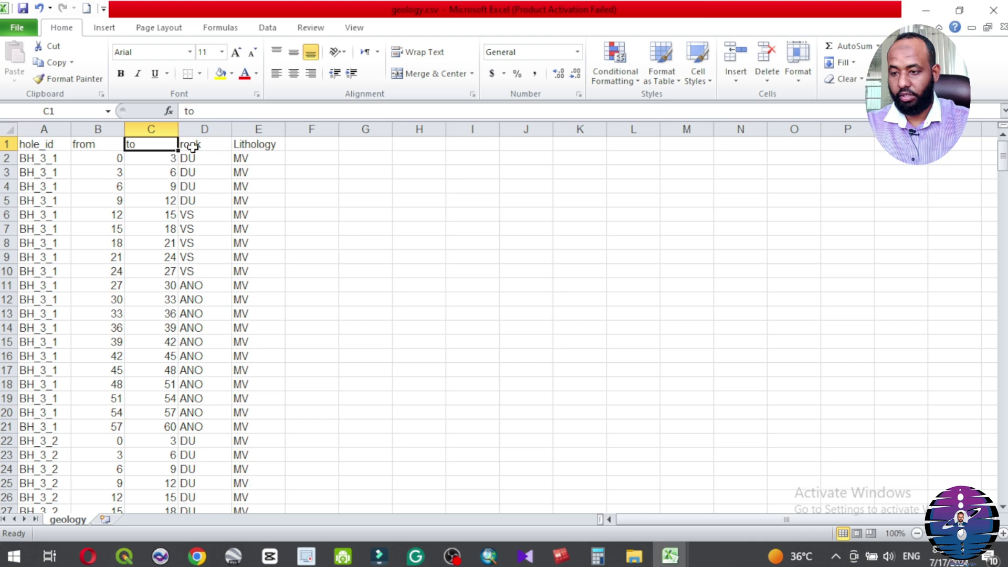
left_click(199, 146)
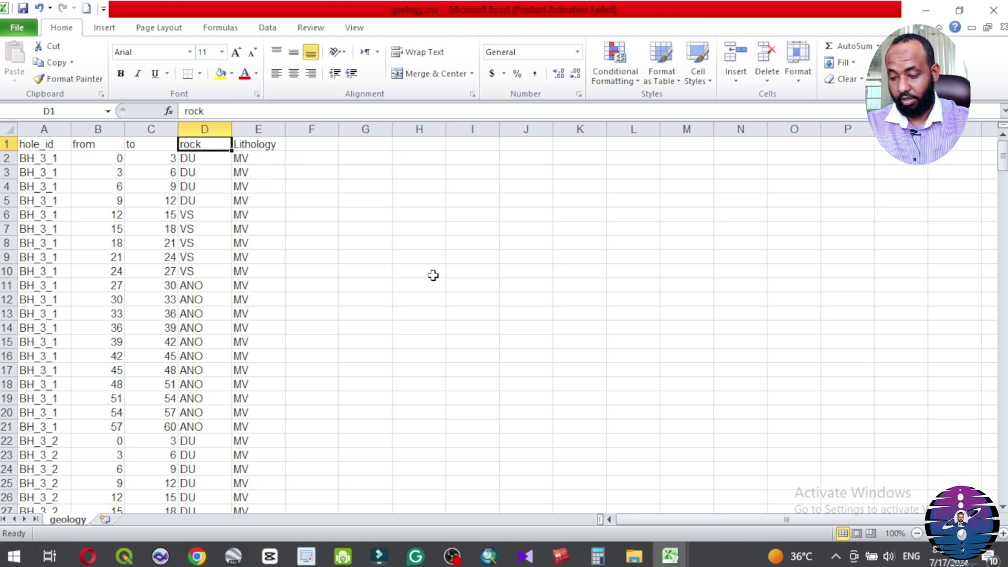
Switch to assay.csv and review its From, To and Au columns.
left_click(670, 555)
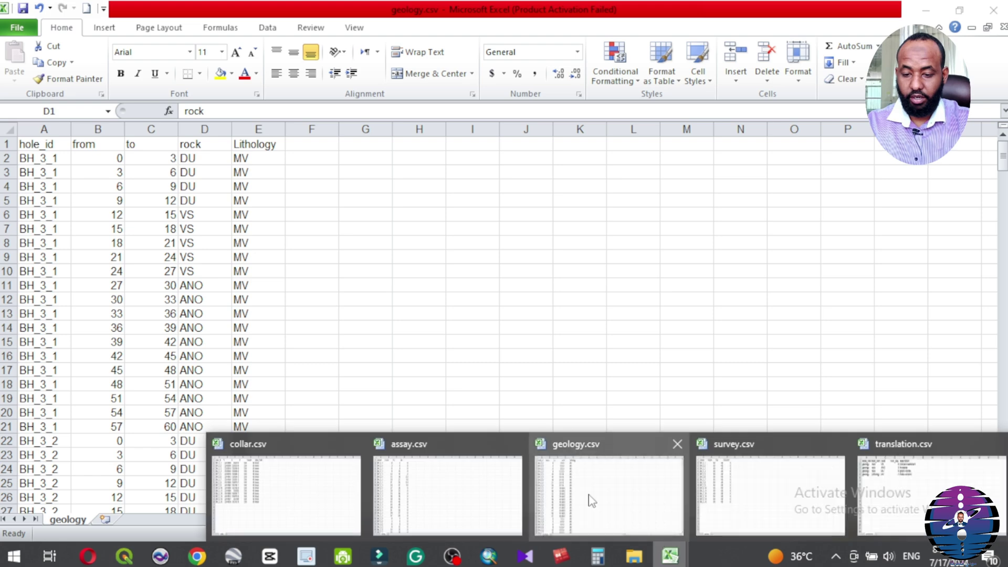
left_click(445, 482)
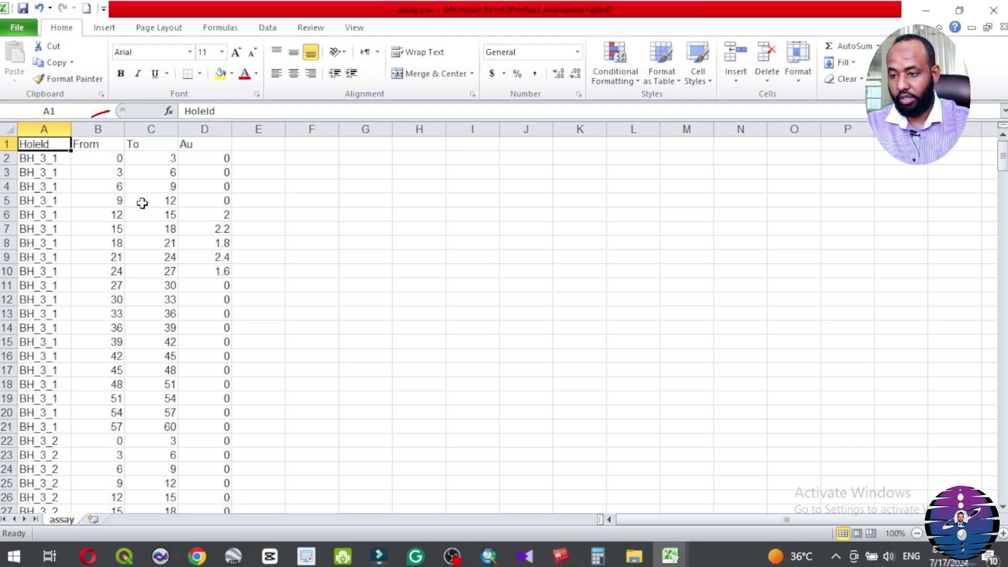
left_click(89, 145)
left_click(142, 147)
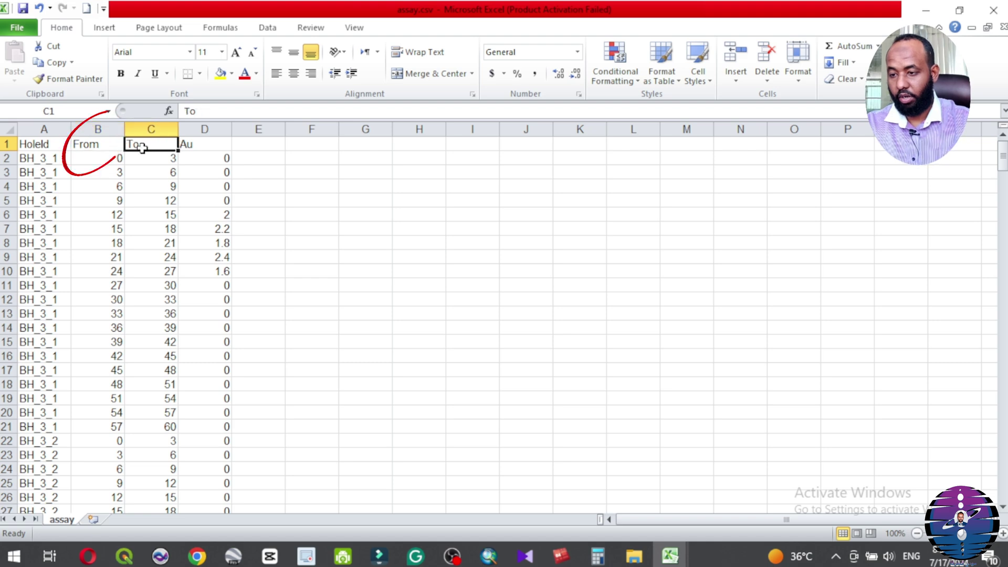
left_click_drag(143, 148, 145, 330)
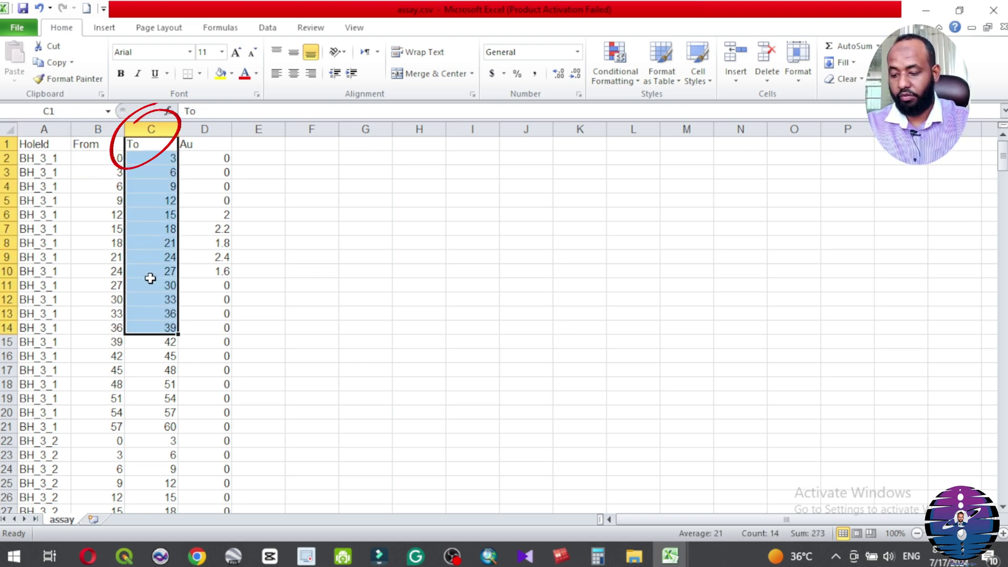
left_click(205, 129)
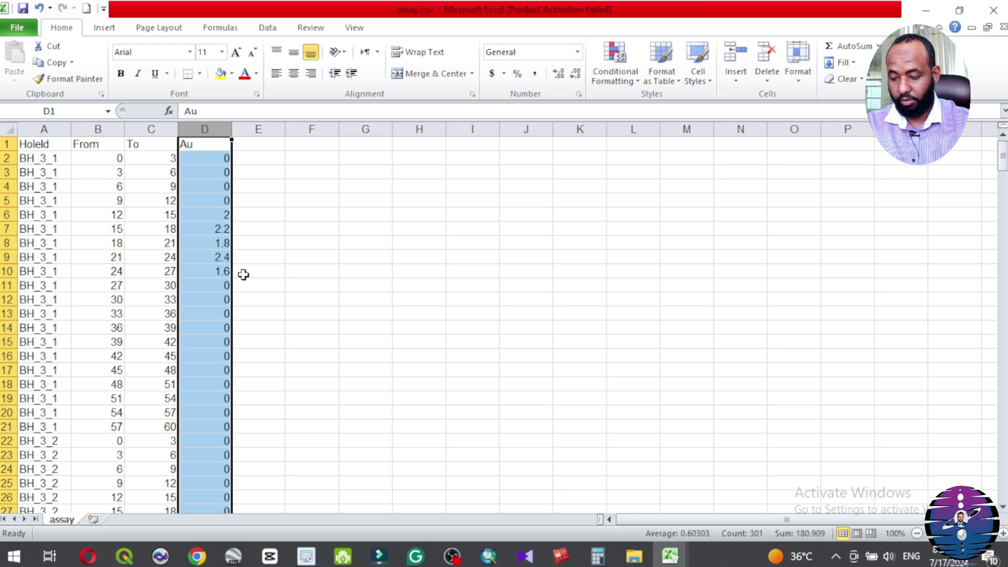
Switch to translation.csv and review its field name, code, numeric equivalent and description columns.
left_click(670, 556)
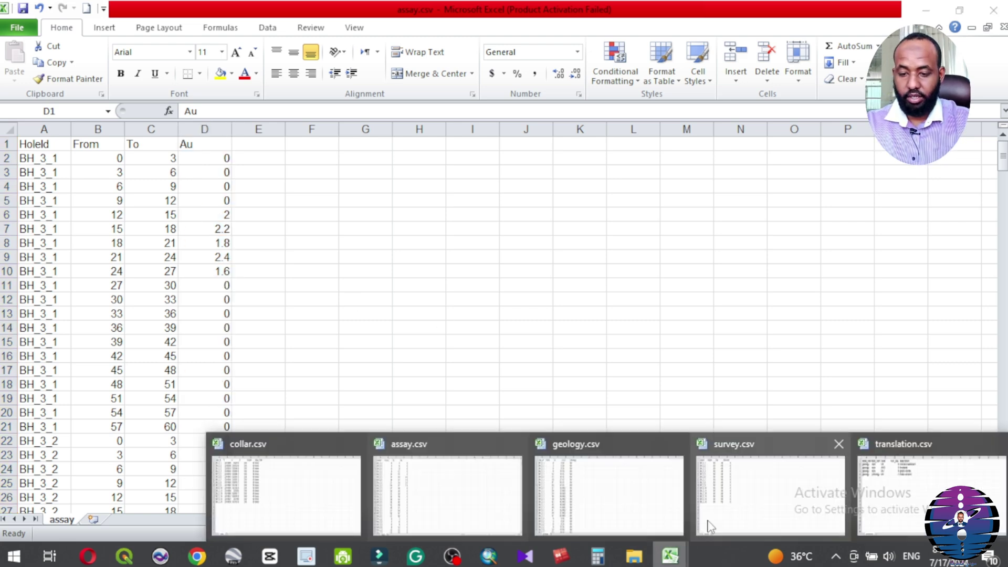
left_click(889, 512)
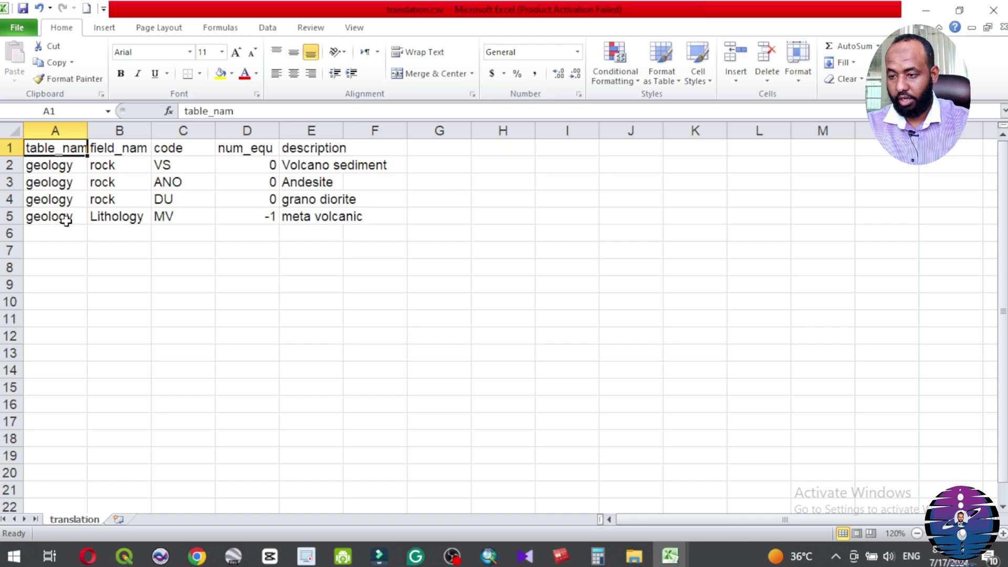
left_click_drag(120, 153, 130, 213)
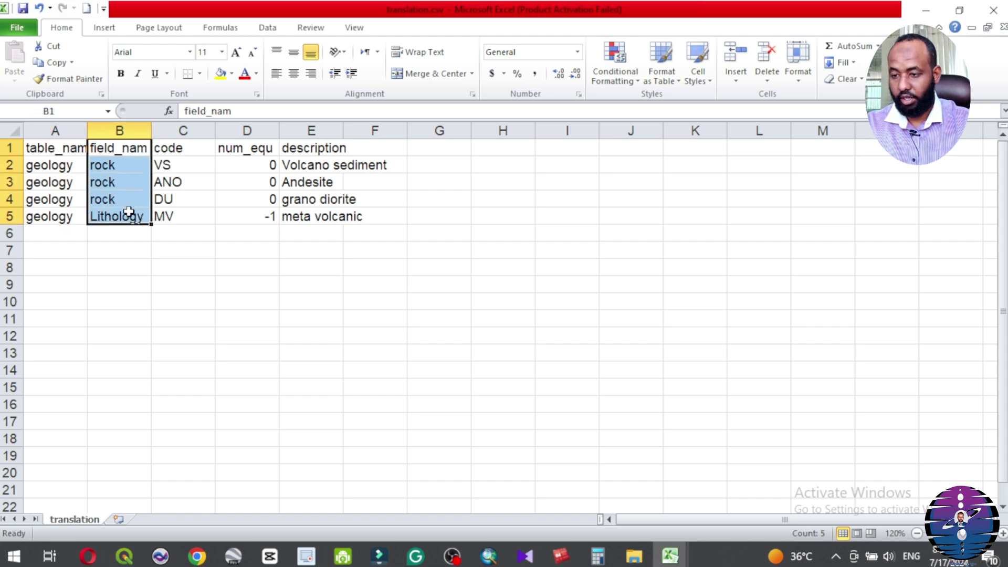
left_click(182, 130)
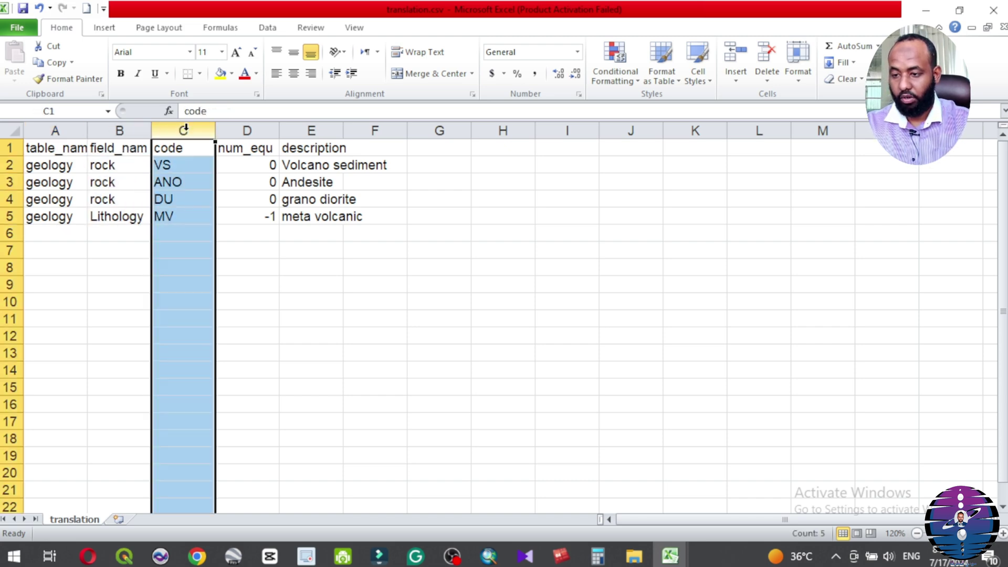
left_click(247, 130)
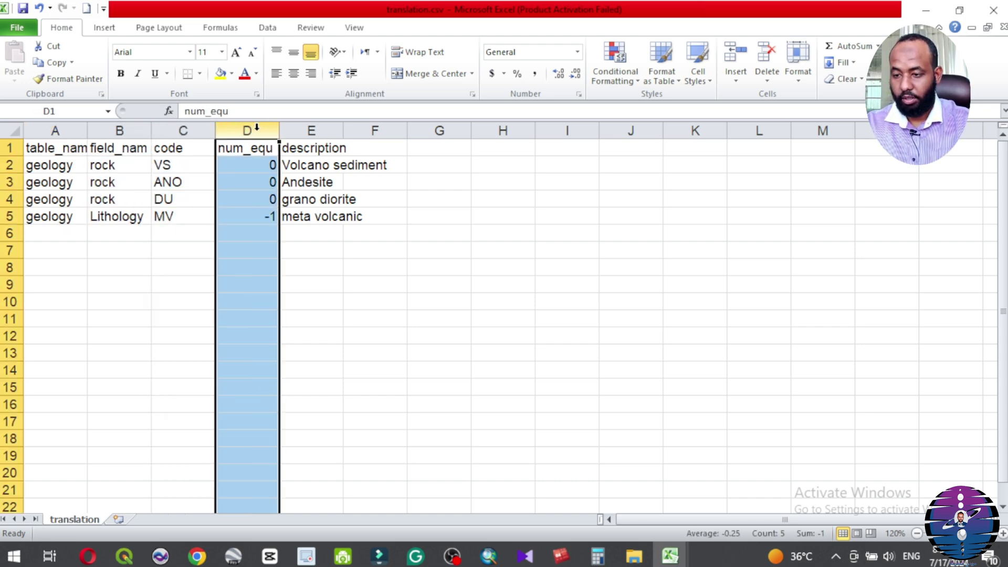
left_click(318, 130)
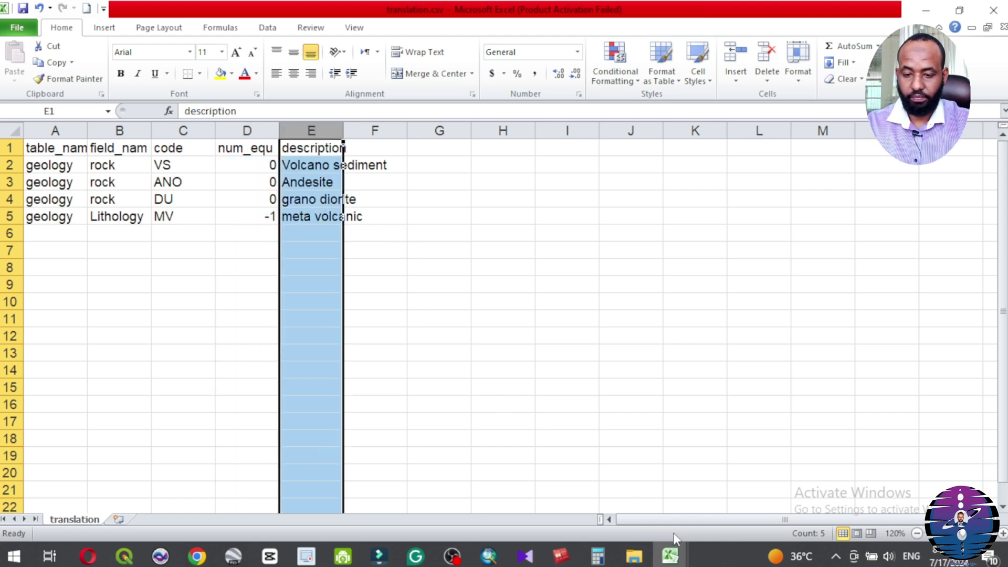
Return to geology.csv and review the hole_id and from values of the first borehole.
left_click(634, 555)
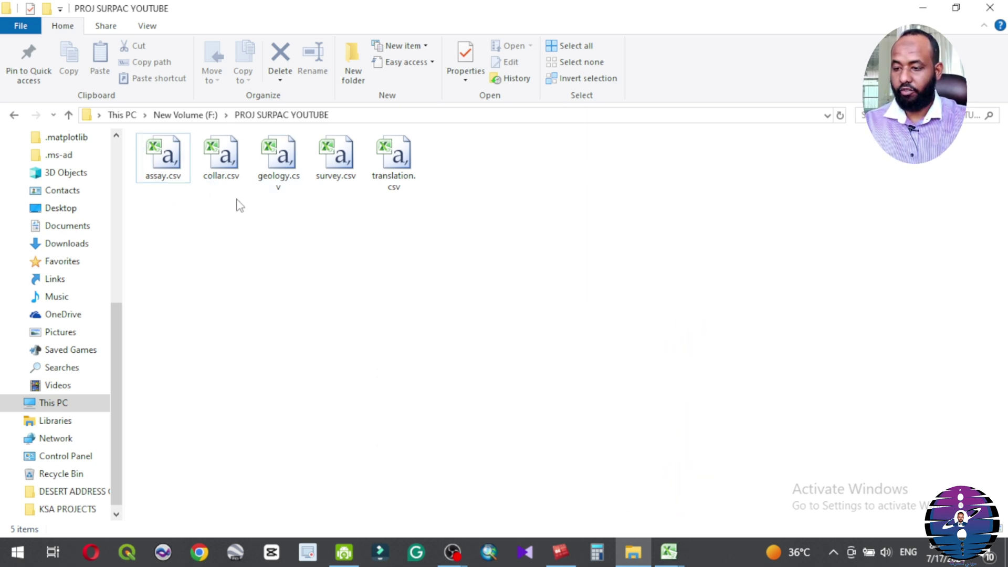
mouse_move(668, 549)
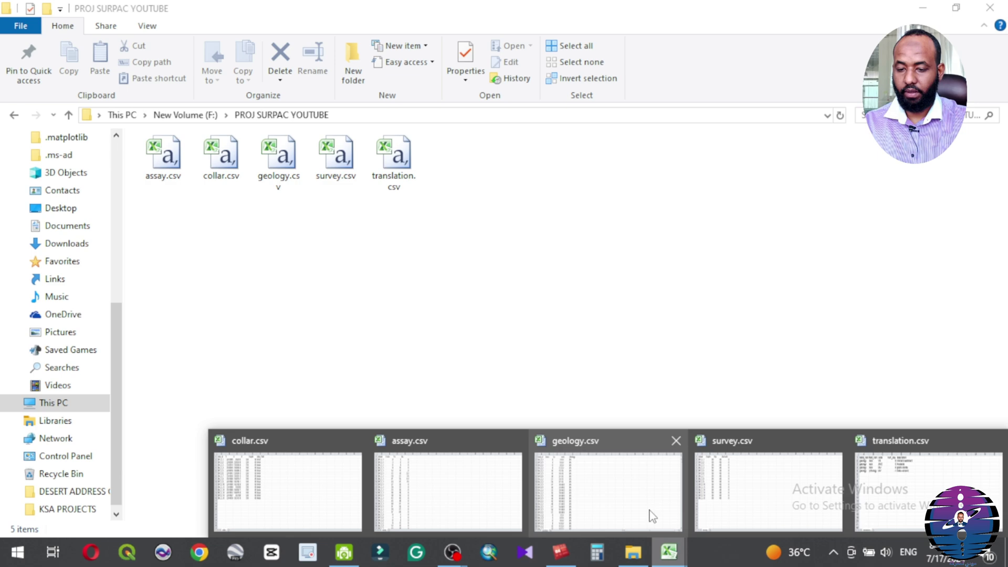
left_click(604, 486)
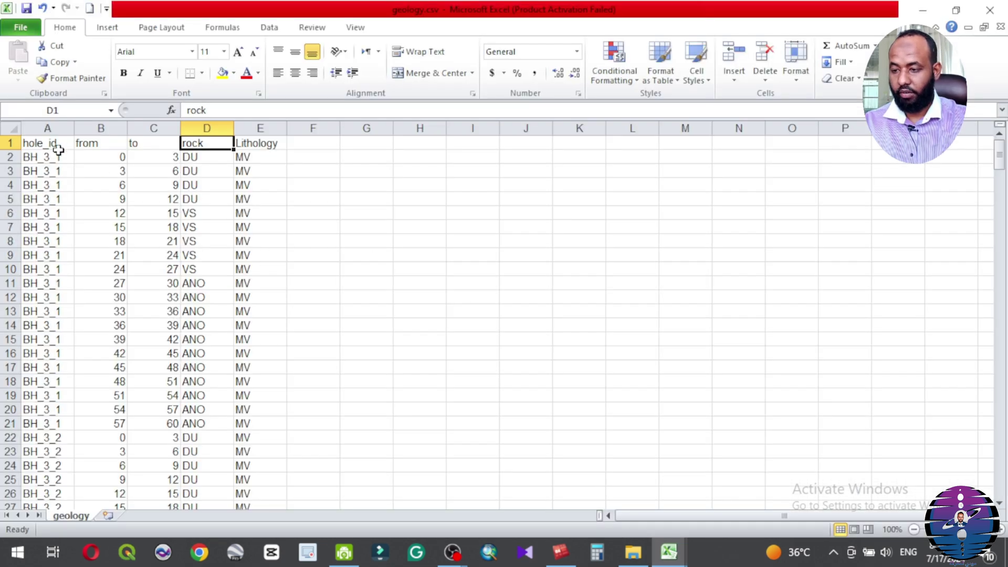
left_click_drag(34, 145, 45, 227)
left_click_drag(100, 159, 108, 212)
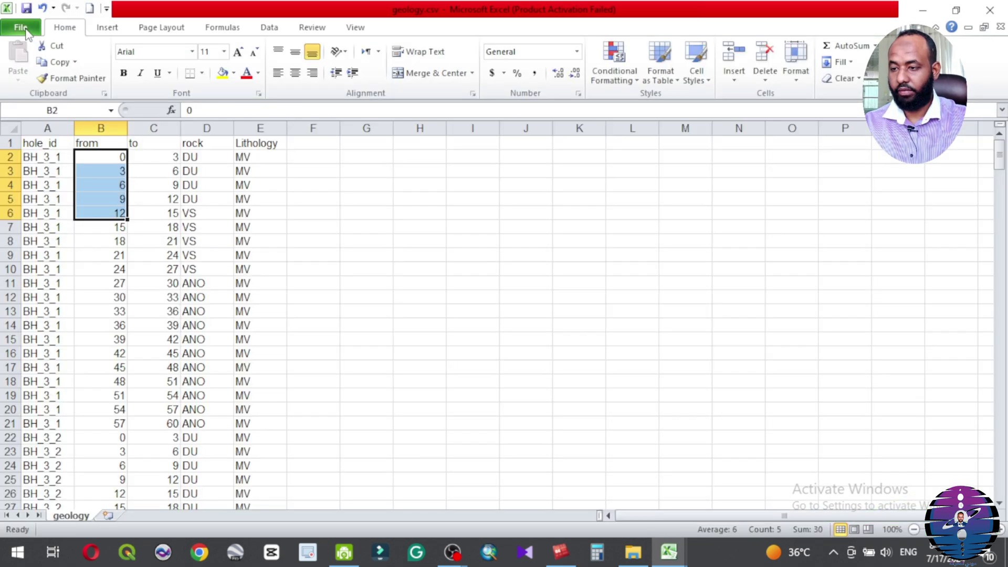
Check the file formats offered for saving a copy of geology.csv, and leave without saving.
left_click(25, 30)
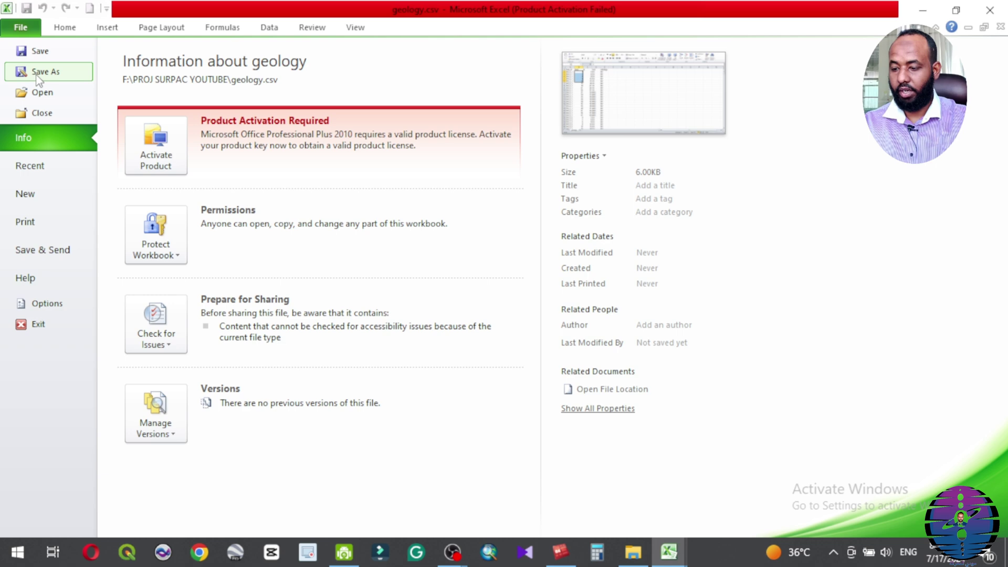
key("Escape")
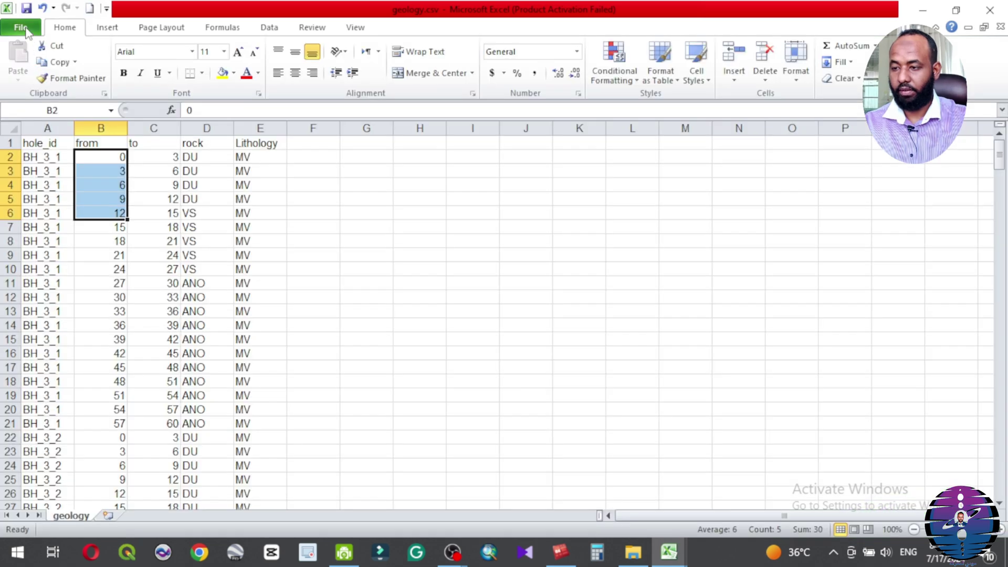
key("F12")
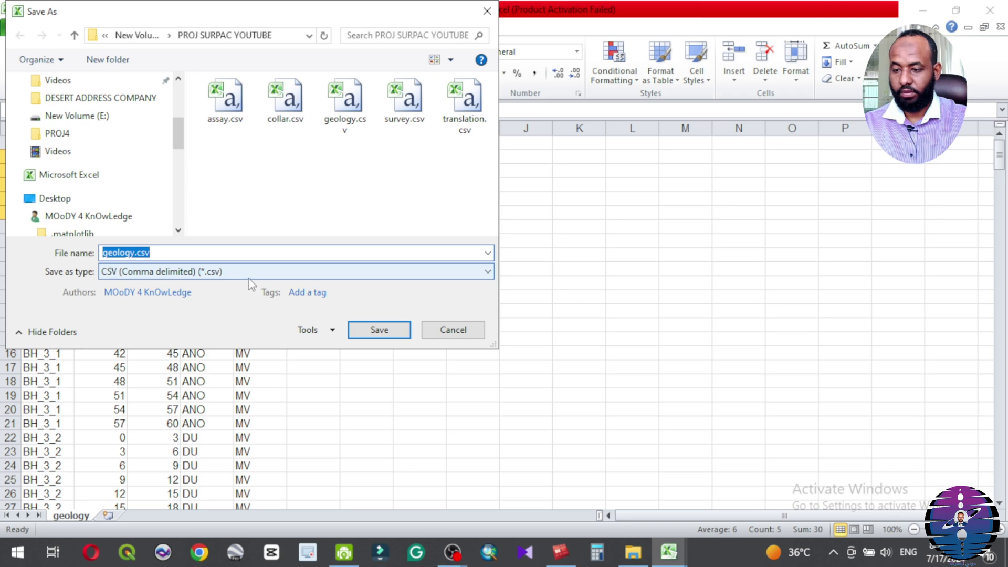
left_click(293, 273)
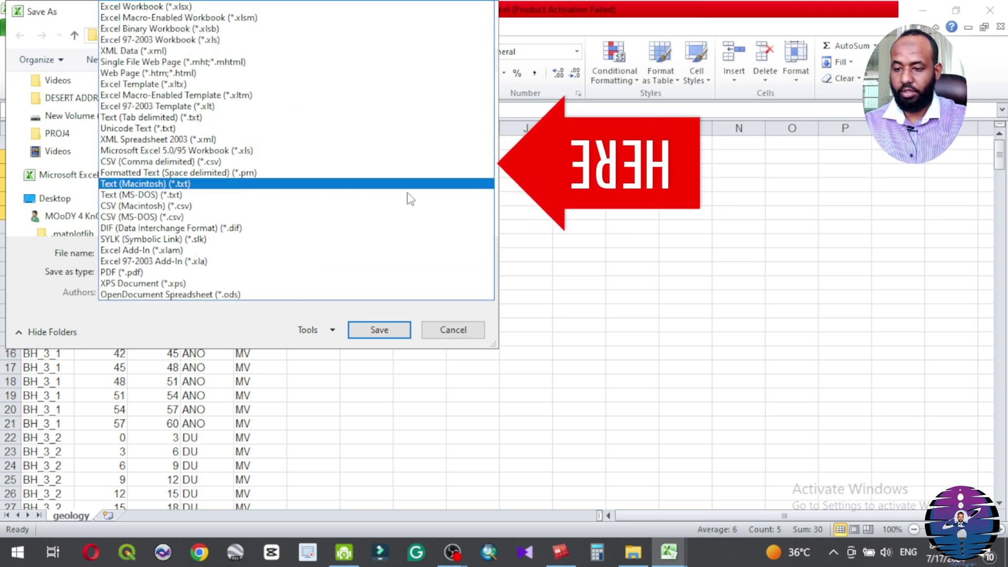
left_click(447, 332)
left_click(453, 331)
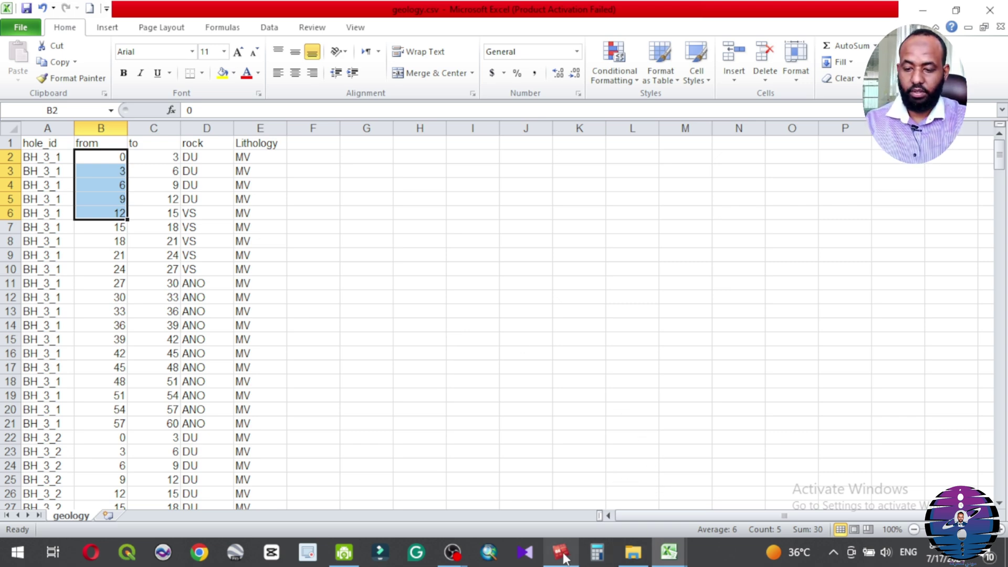
Switch to Surpac and load the geology_database profile.
mouse_move(558, 560)
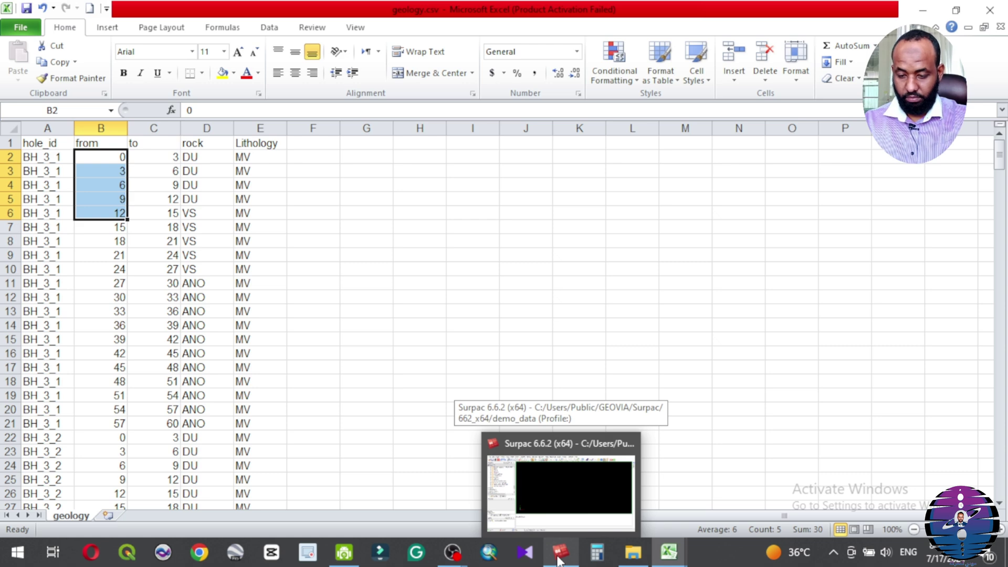
left_click(563, 561)
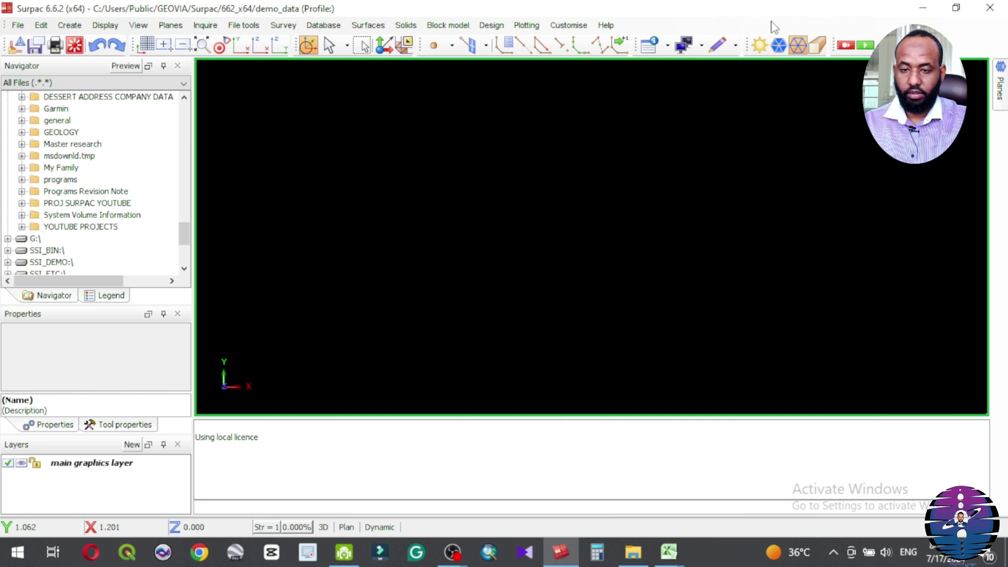
right_click(728, 21)
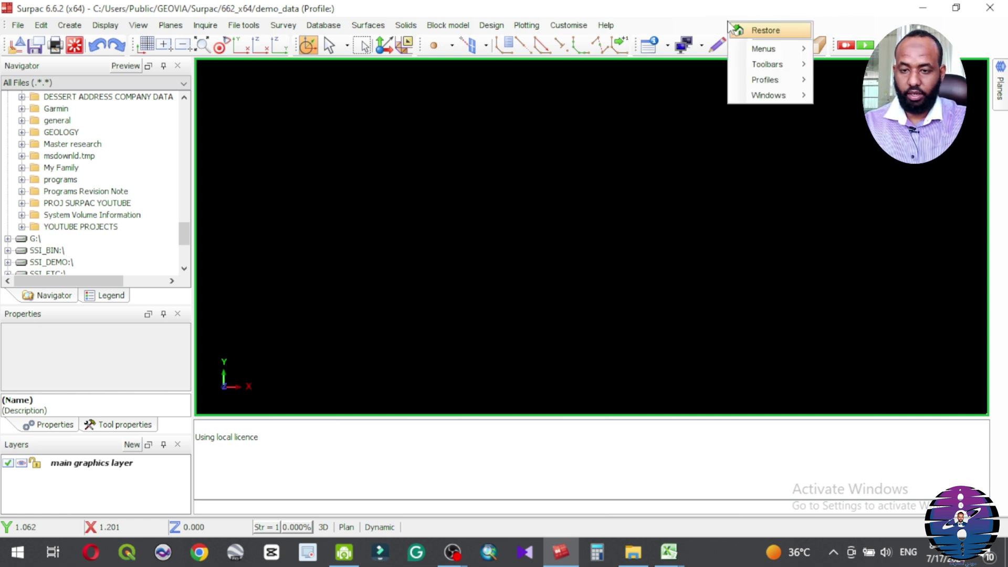
right_click(728, 22)
right_click(728, 22)
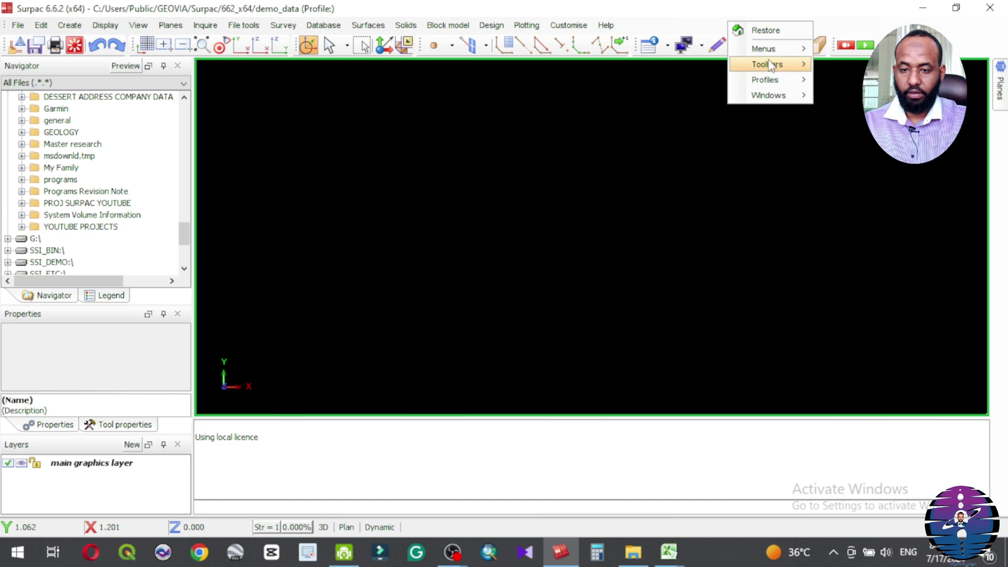
mouse_move(769, 65)
mouse_move(774, 99)
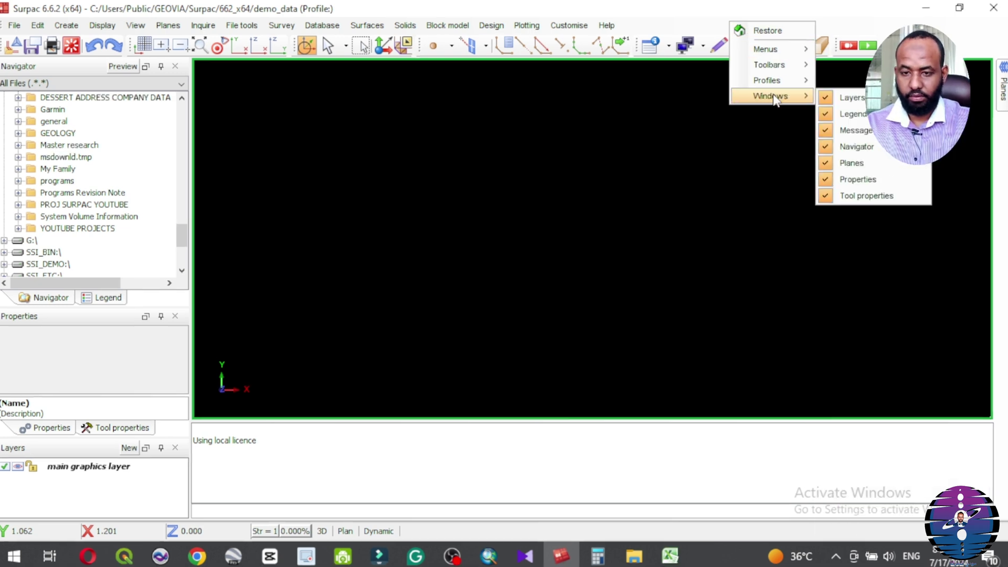
mouse_move(771, 80)
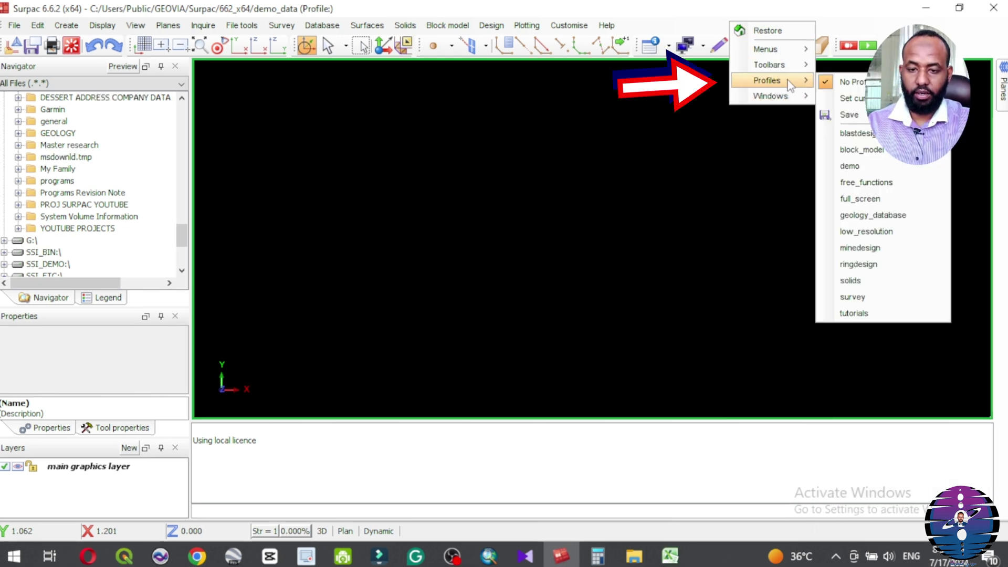
left_click(874, 216)
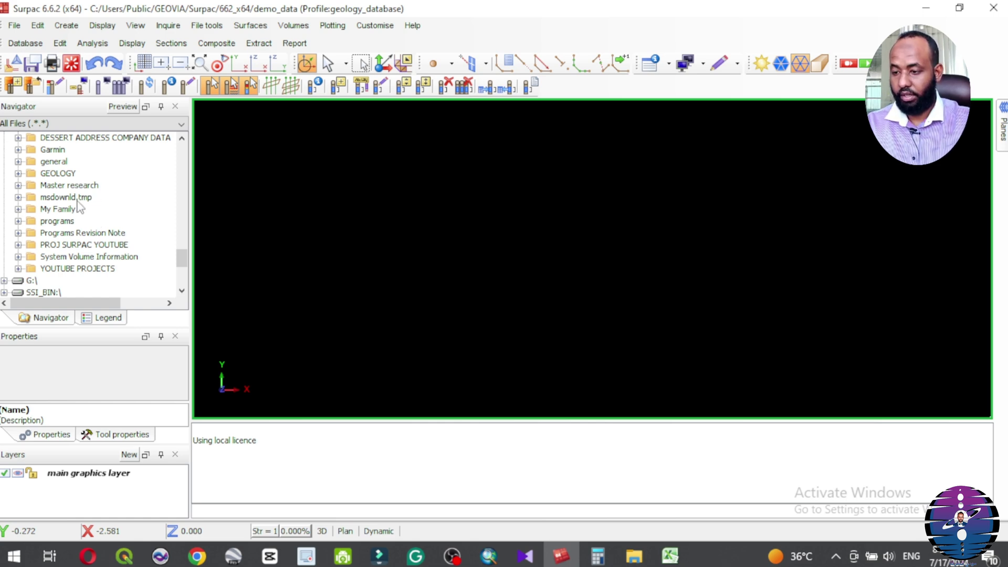
scroll(63, 205, "down", 1)
scroll(62, 204, "down", 4)
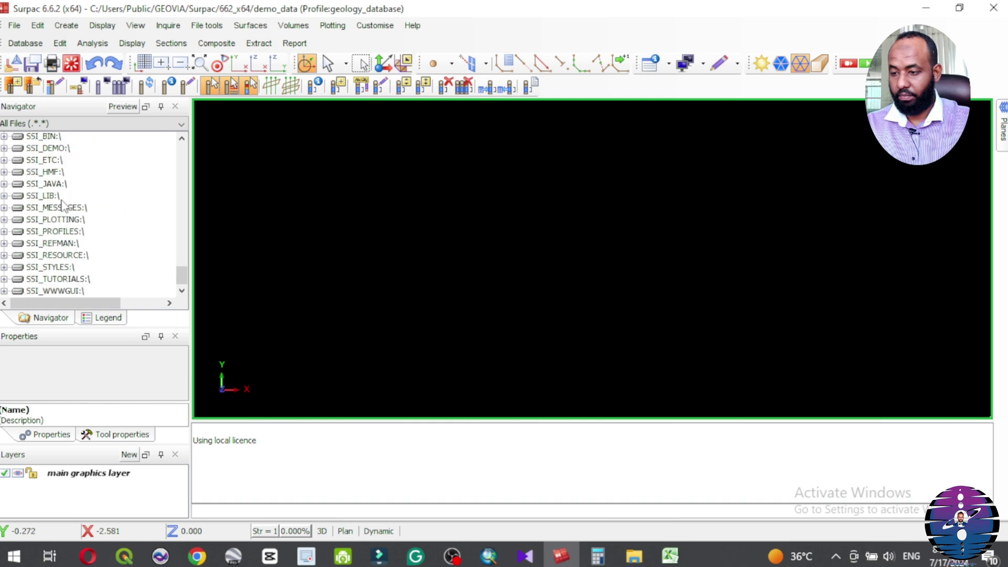
scroll(62, 205, "up", 7)
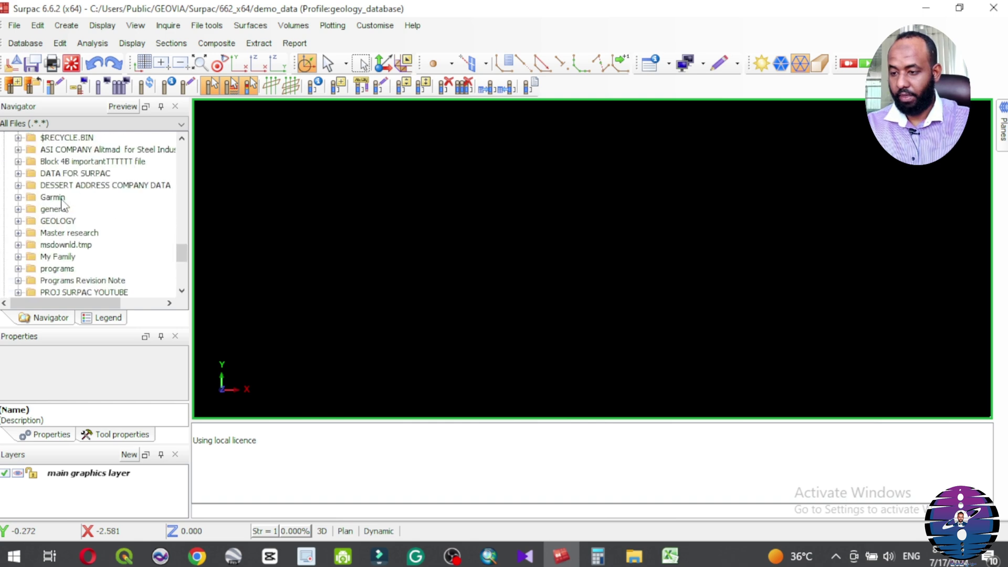
scroll(62, 205, "down", 2)
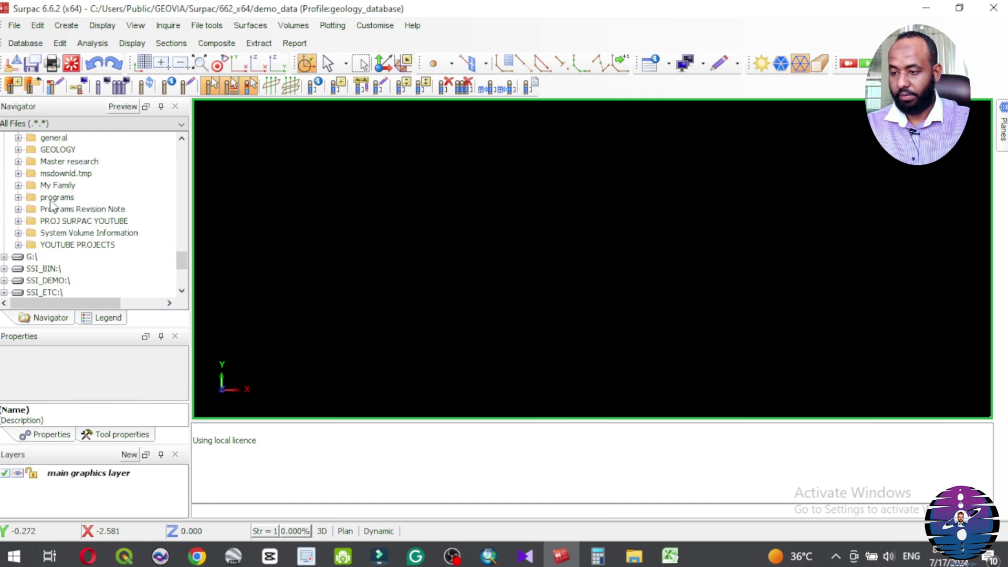
left_click(17, 245)
scroll(59, 247, "down", 2)
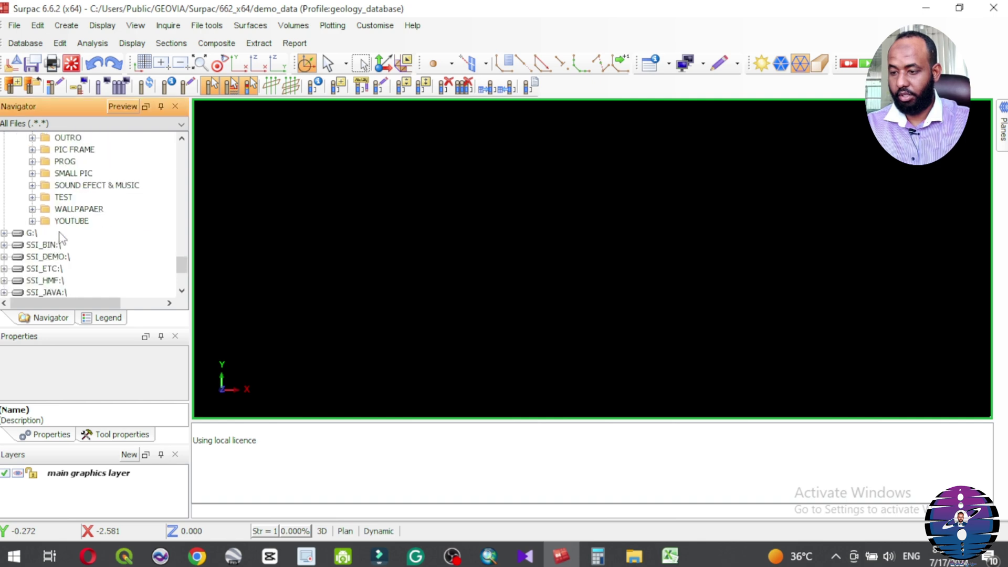
scroll(46, 221, "up", 2)
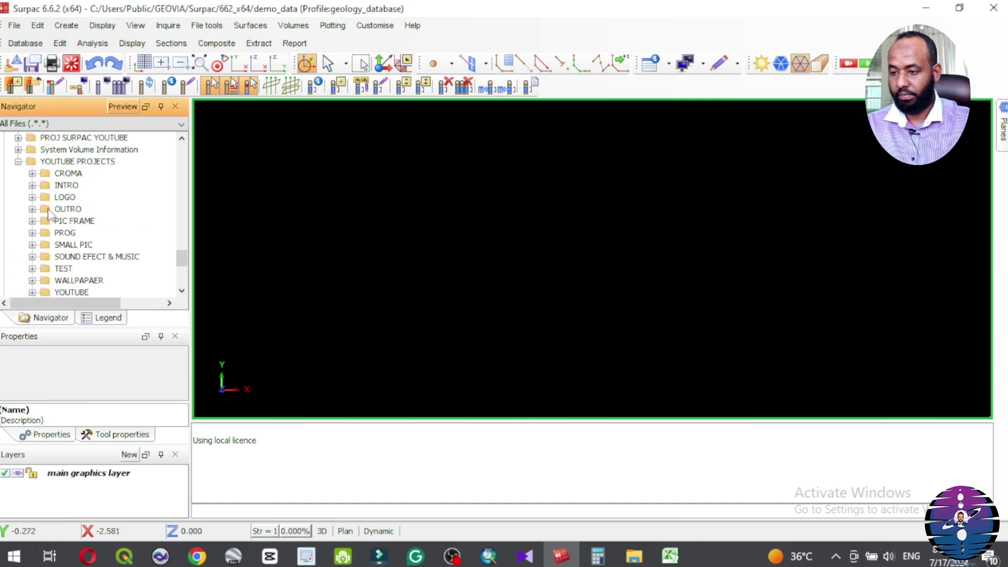
left_click(18, 161)
Set the PROJ SURPAC YOUTUBE folder as the work directory.
scroll(38, 162, "up", 1)
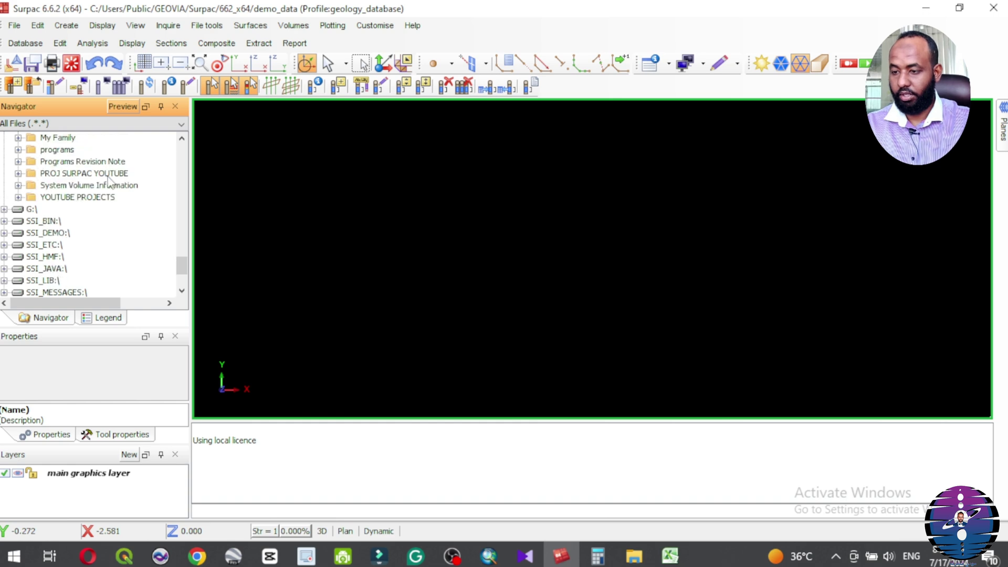
left_click(18, 173)
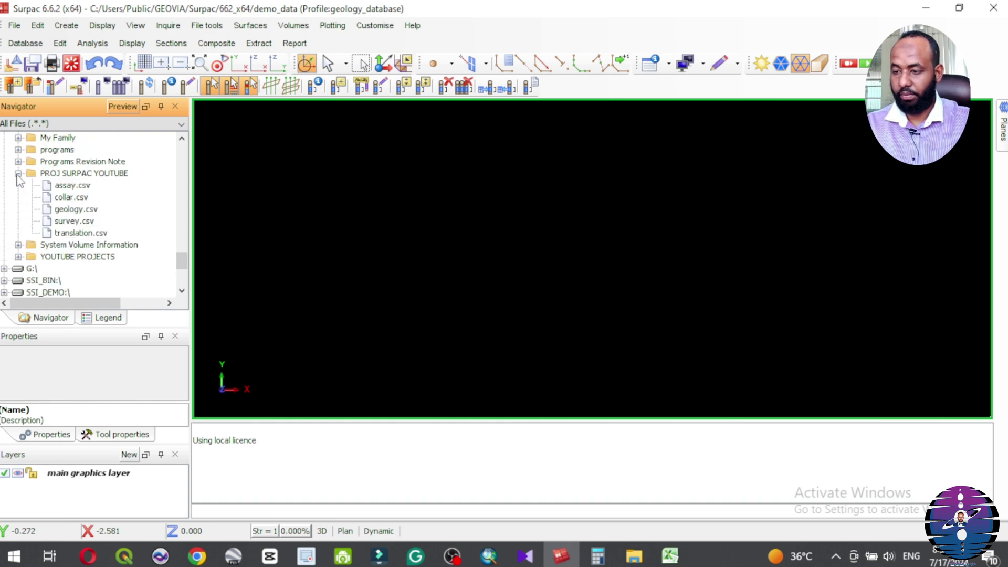
right_click(70, 174)
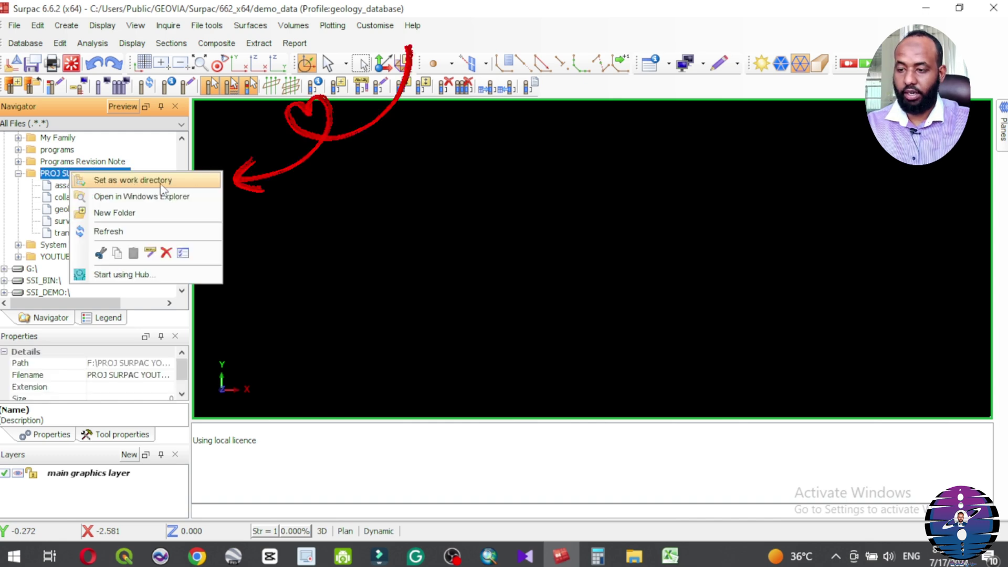
left_click(142, 180)
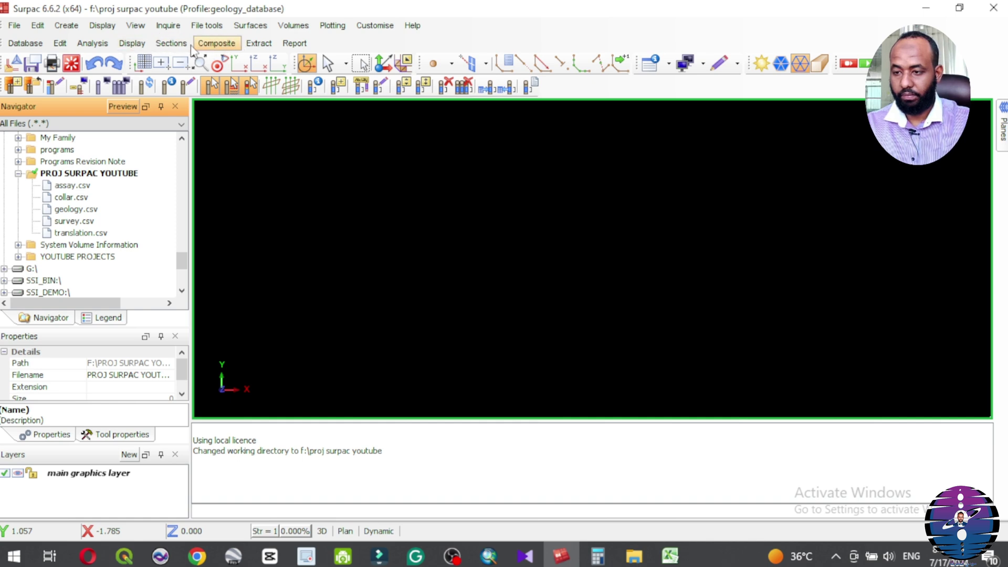
Create a new geological database named moody4knowledge, with Access (.accdb) as its type and calculated survey and sample coordinates.
left_click(29, 44)
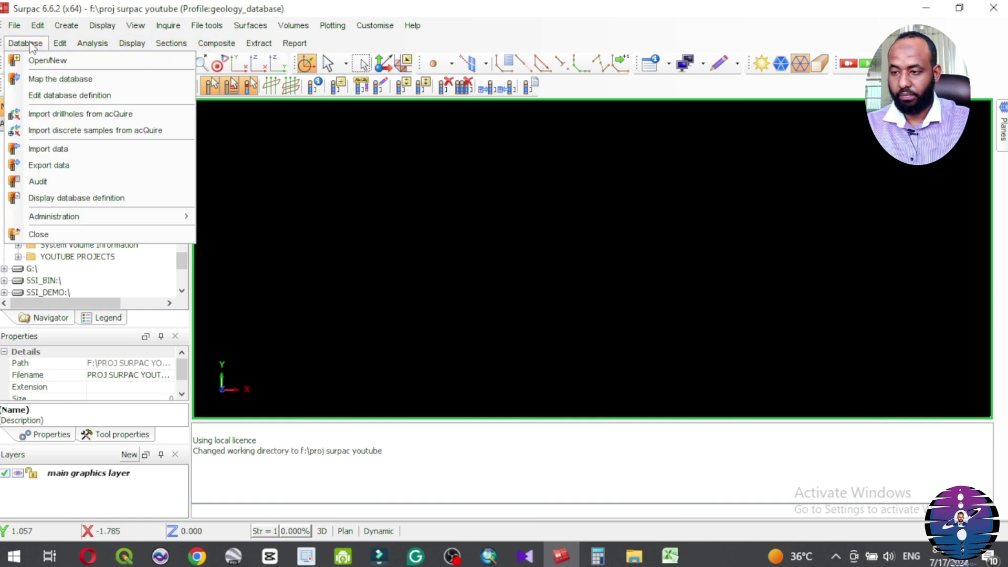
left_click(55, 62)
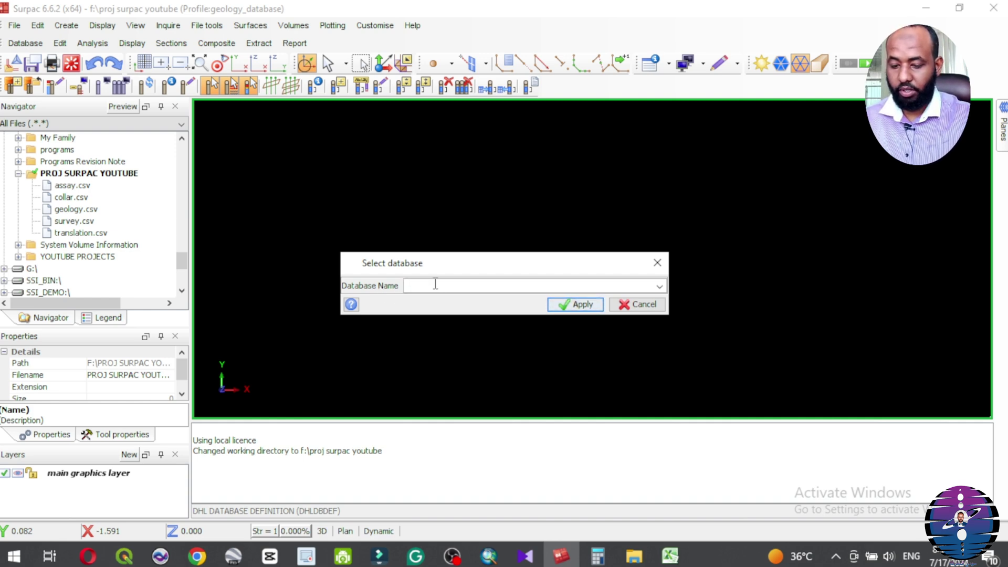
type("mood")
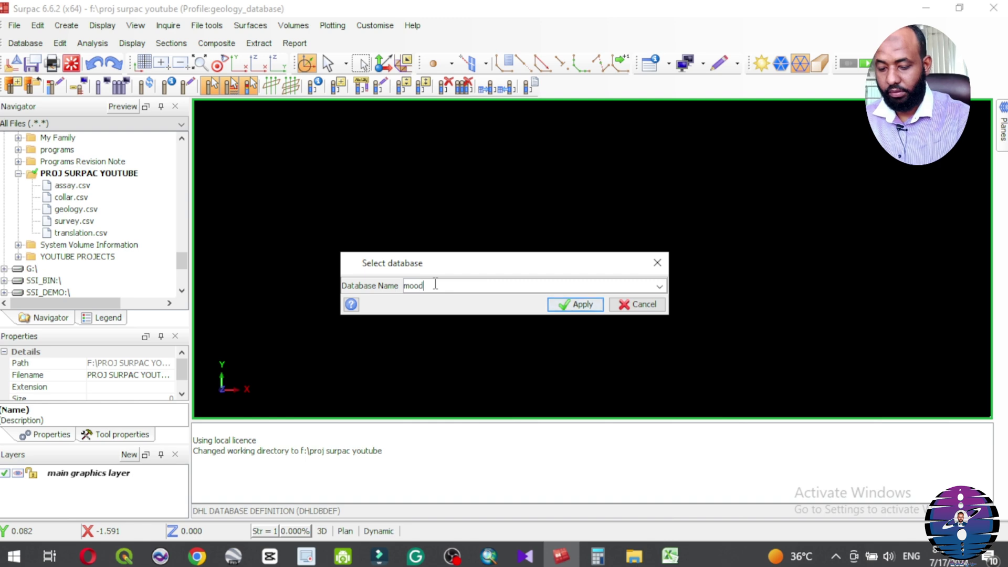
type("y4")
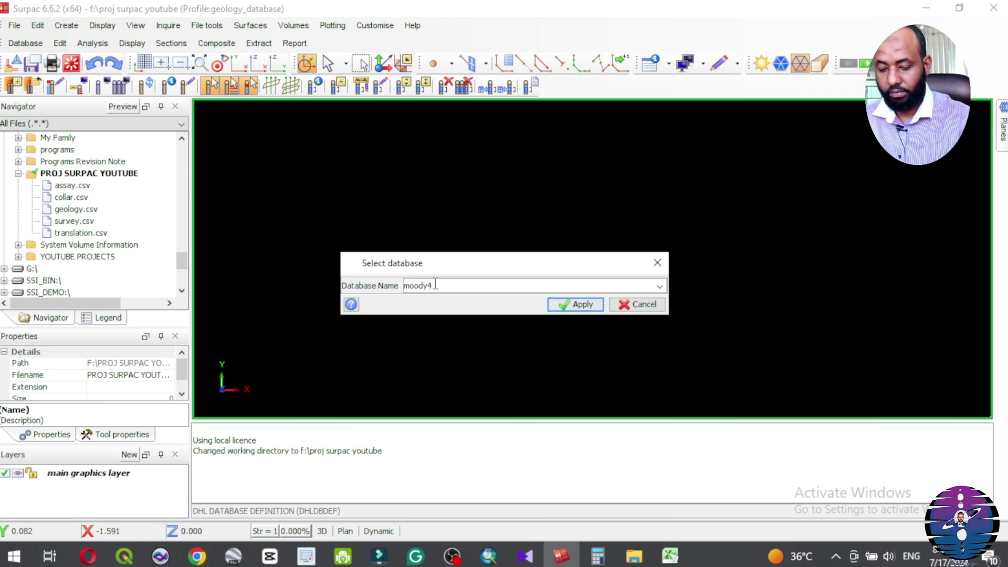
type("know")
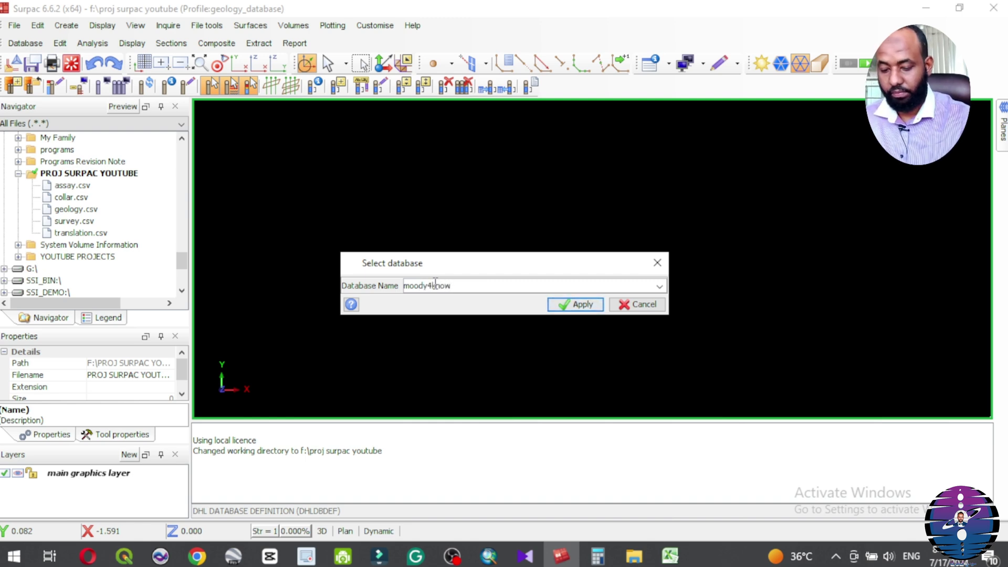
type("ledge")
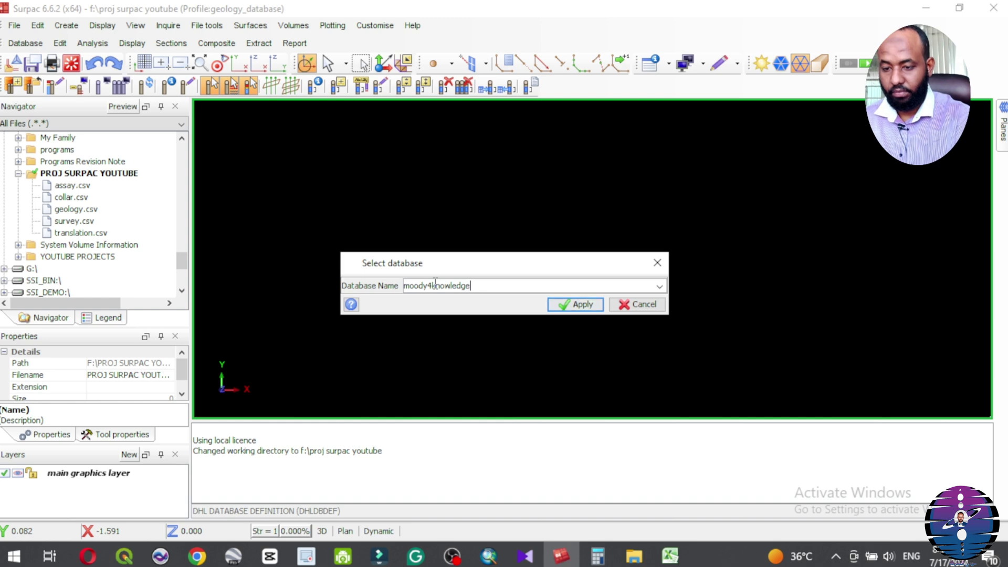
left_click(580, 306)
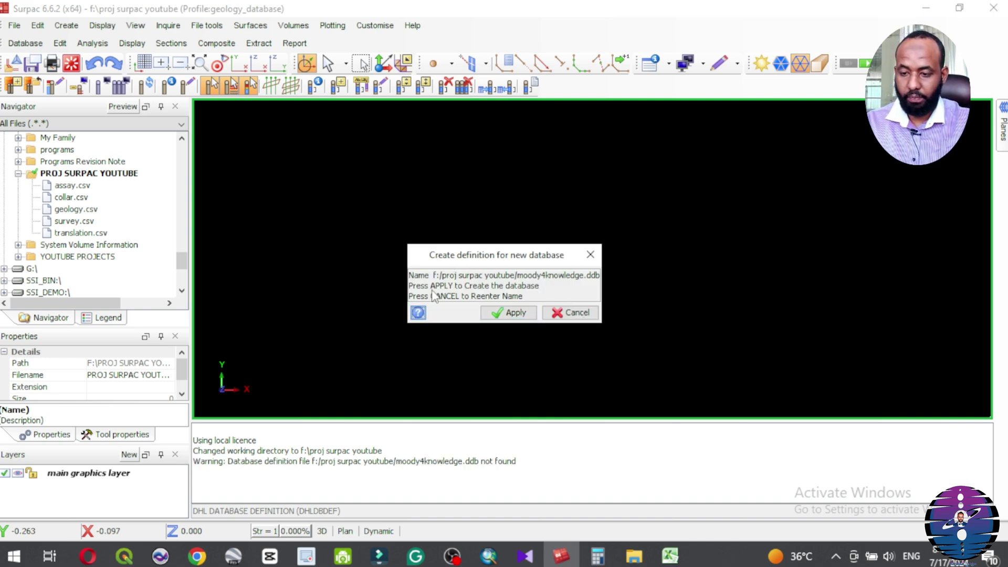
left_click(514, 314)
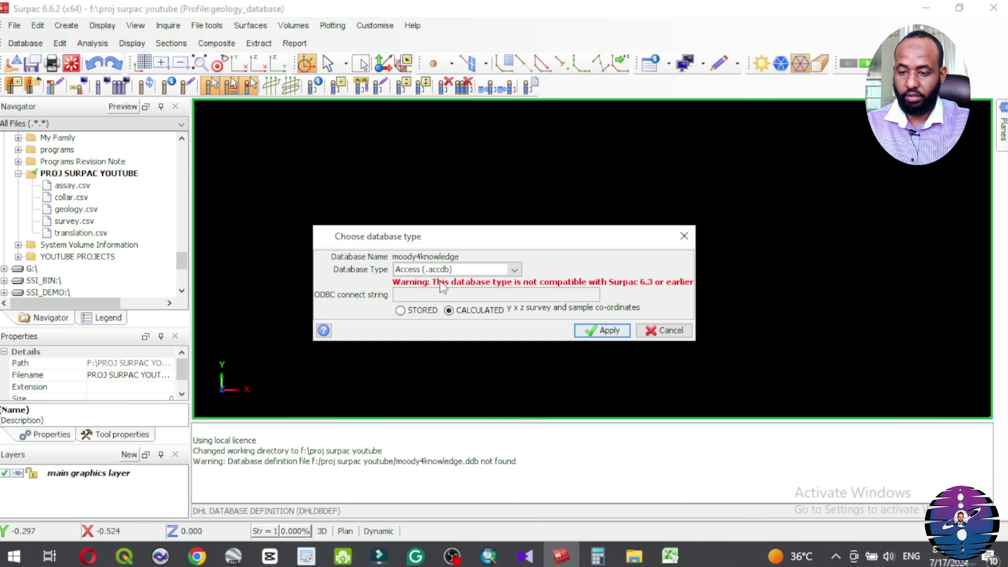
left_click(609, 331)
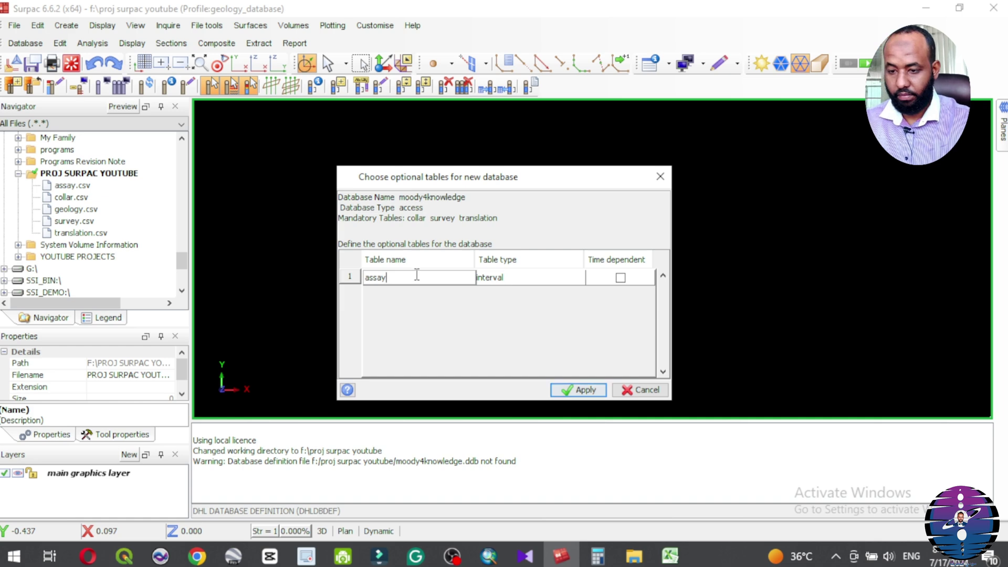
Define assay and geology as the optional tables of the new database, both of interval type.
left_click(517, 282)
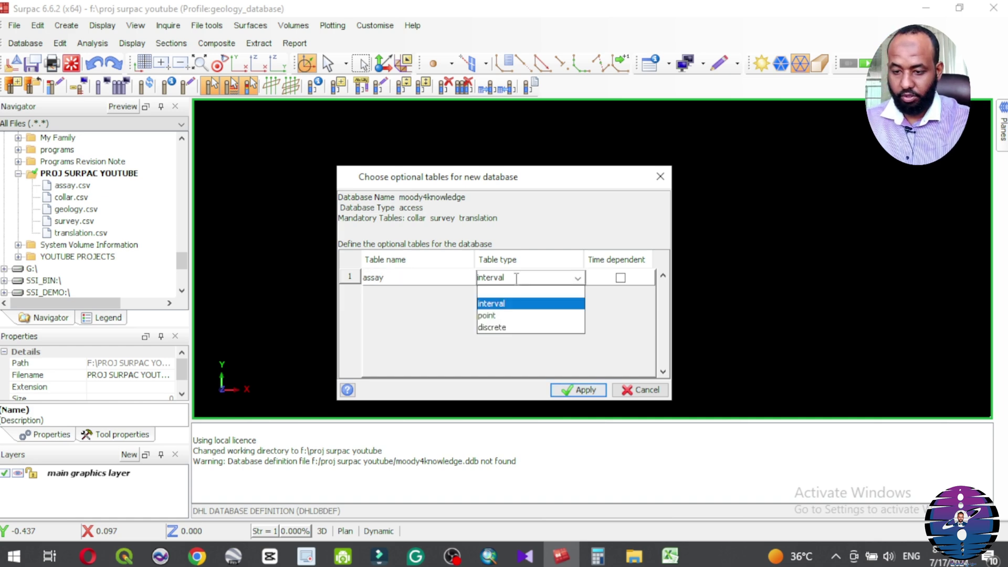
left_click(353, 278)
right_click(352, 277)
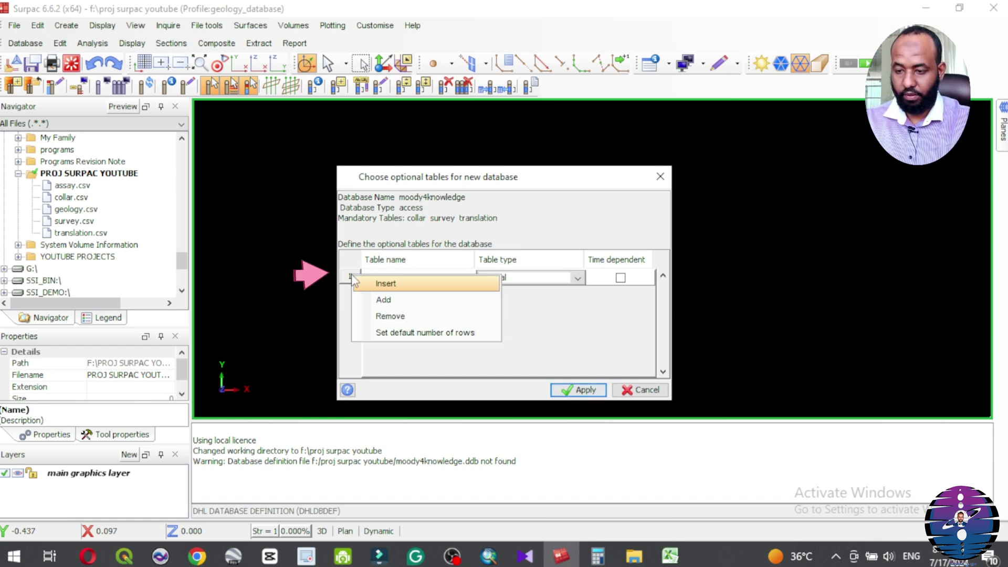
left_click(374, 301)
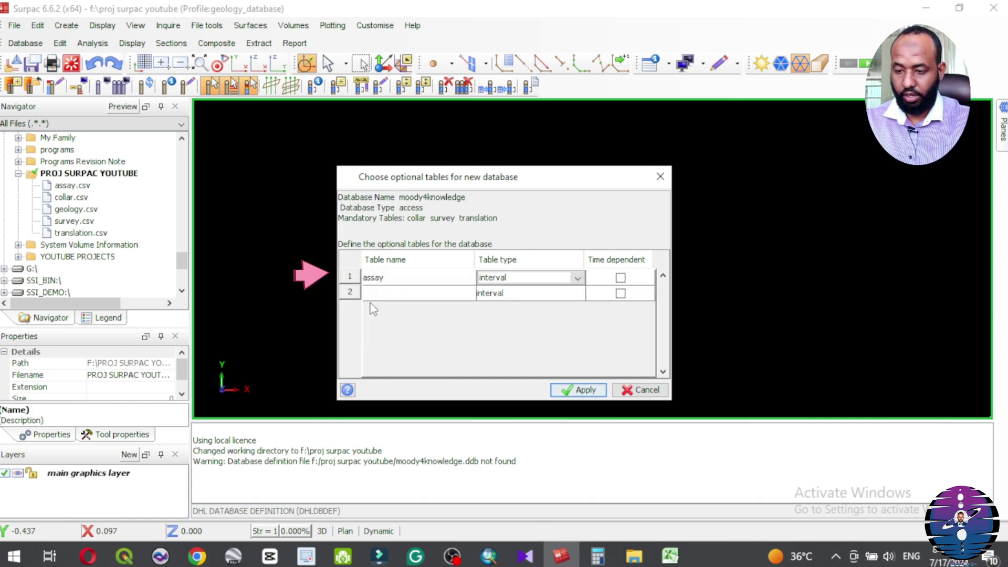
left_click(414, 292)
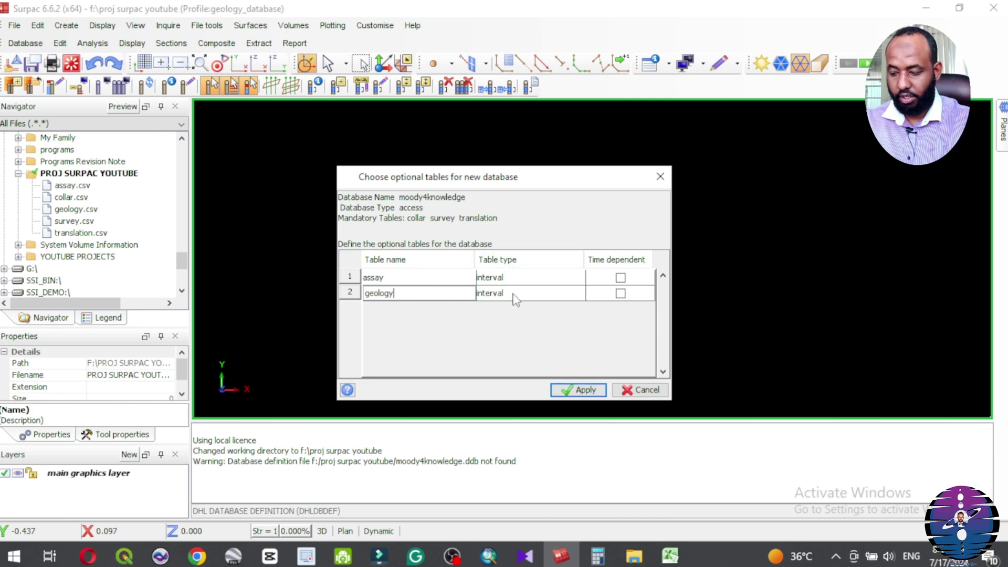
left_click(586, 392)
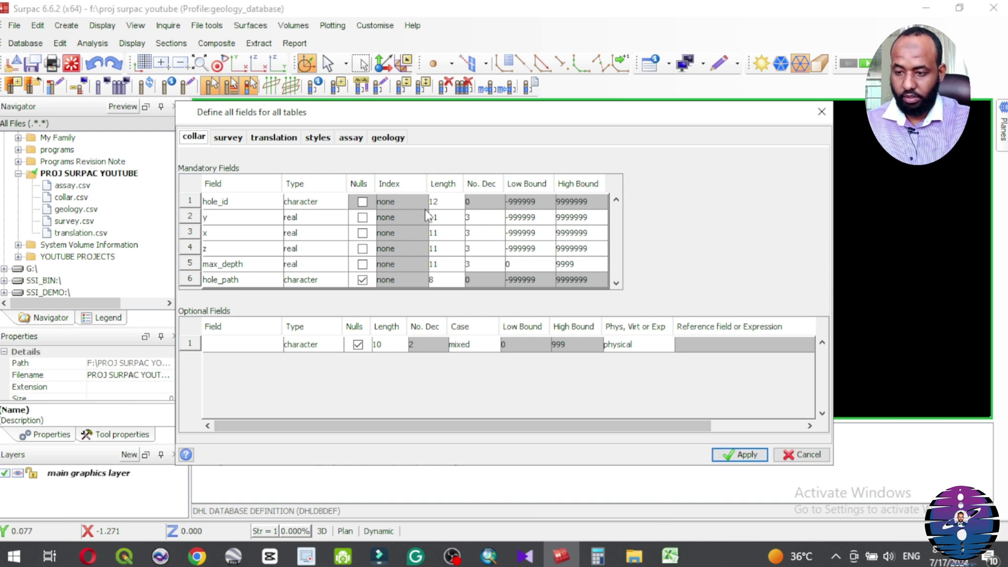
Set the collar table's field lengths to 30 for hole_id and 15 for y, x, z and max_depth.
left_click(436, 203)
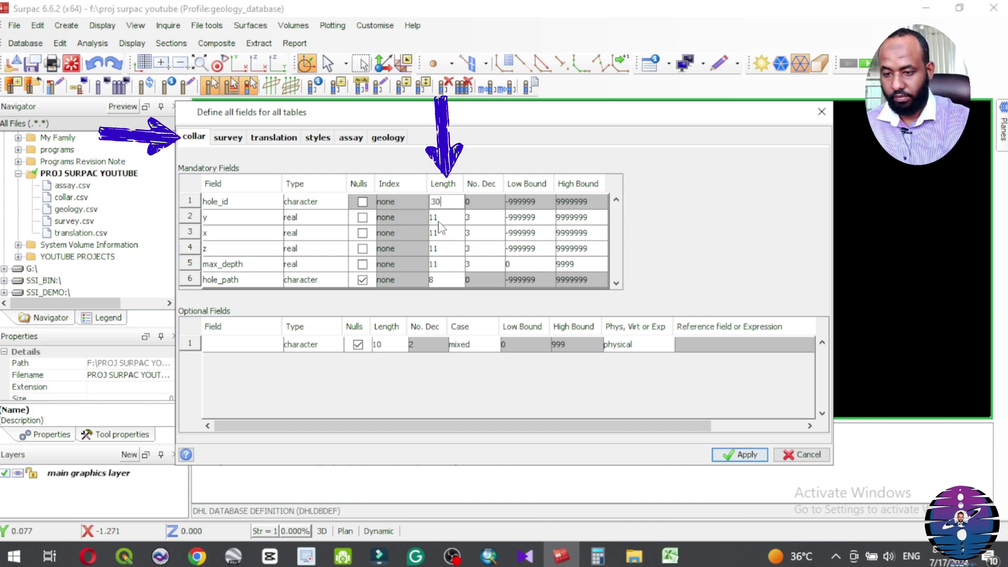
left_click(436, 218)
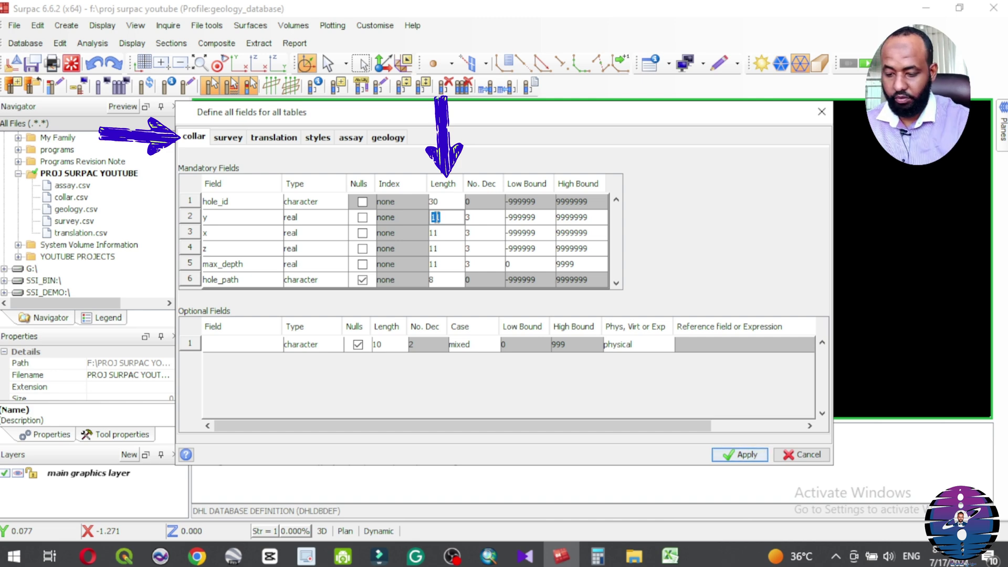
left_click(433, 233)
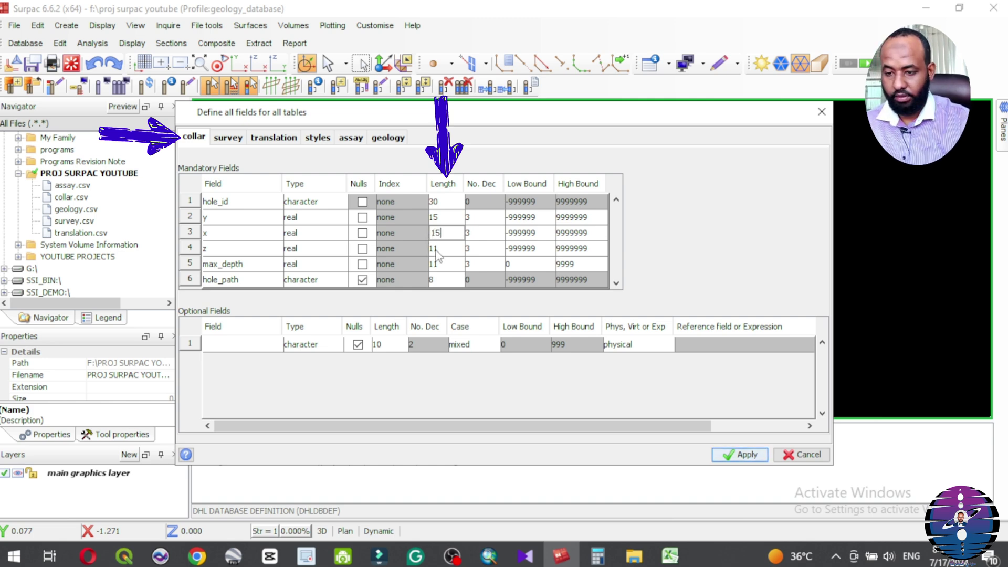
left_click(434, 249)
type("1")
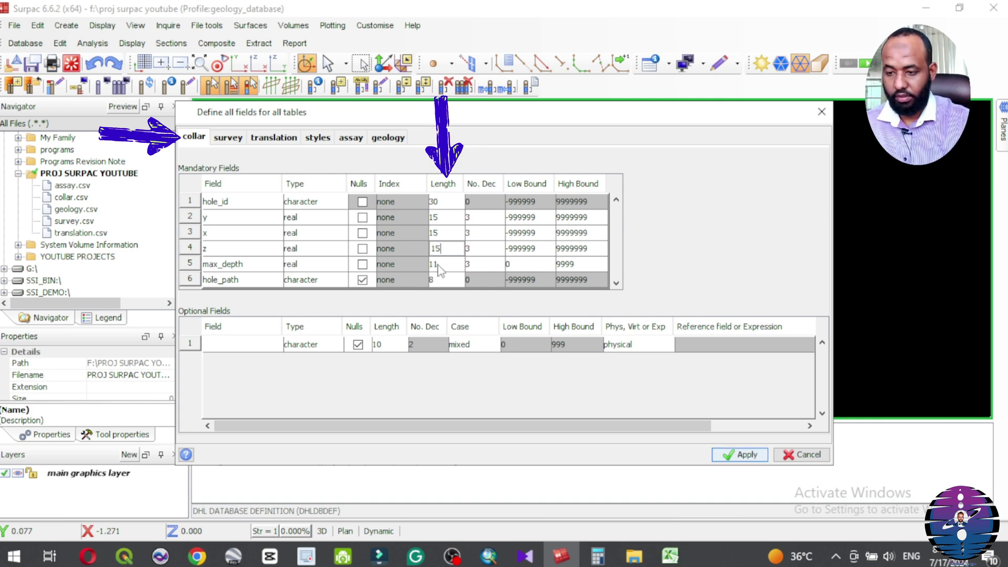
left_click(439, 267)
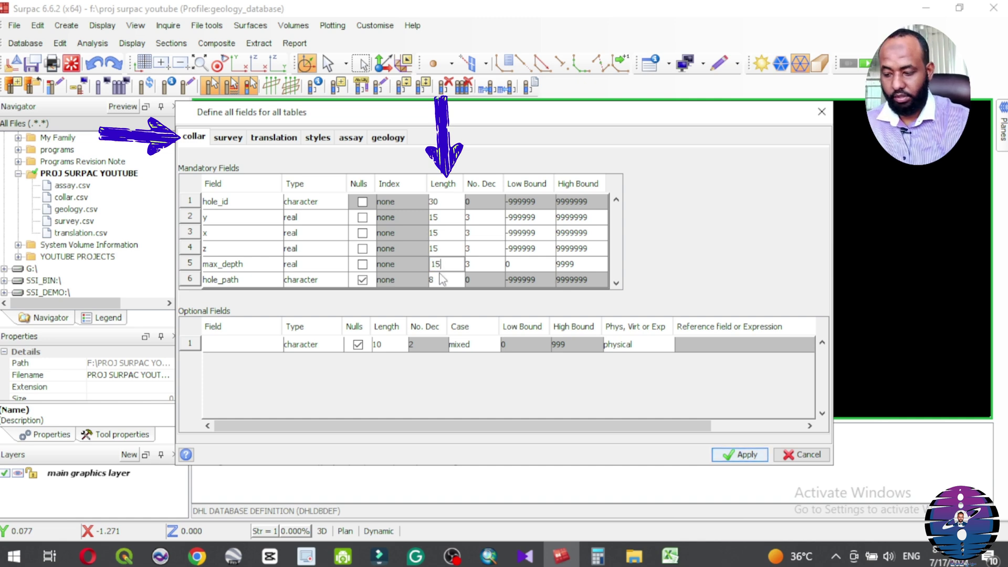
left_click(439, 281)
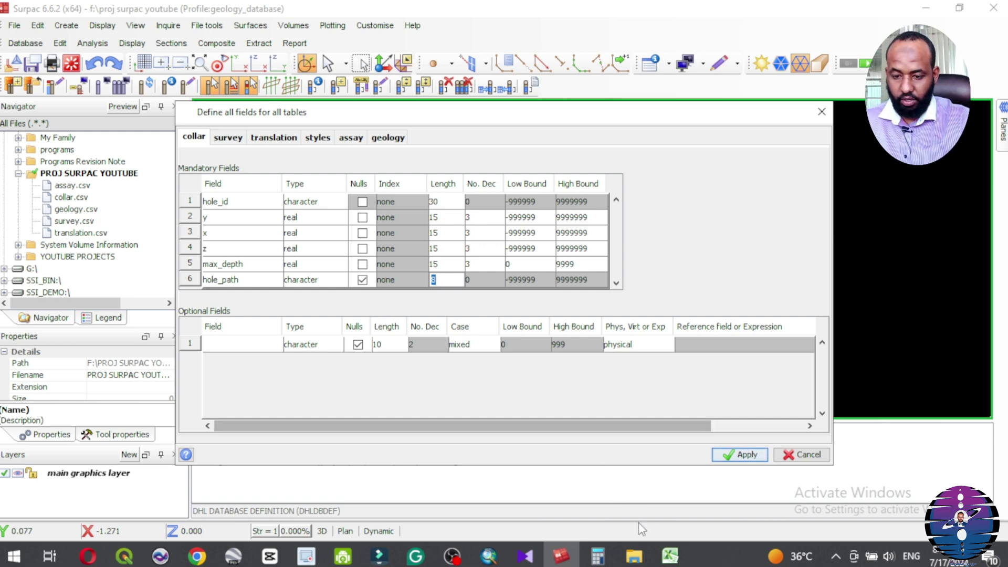
Switch to collar.csv in Excel and arrange its reduced window beside Surpac's field definition dialog to compare the collar columns.
left_click(670, 555)
left_click(310, 491)
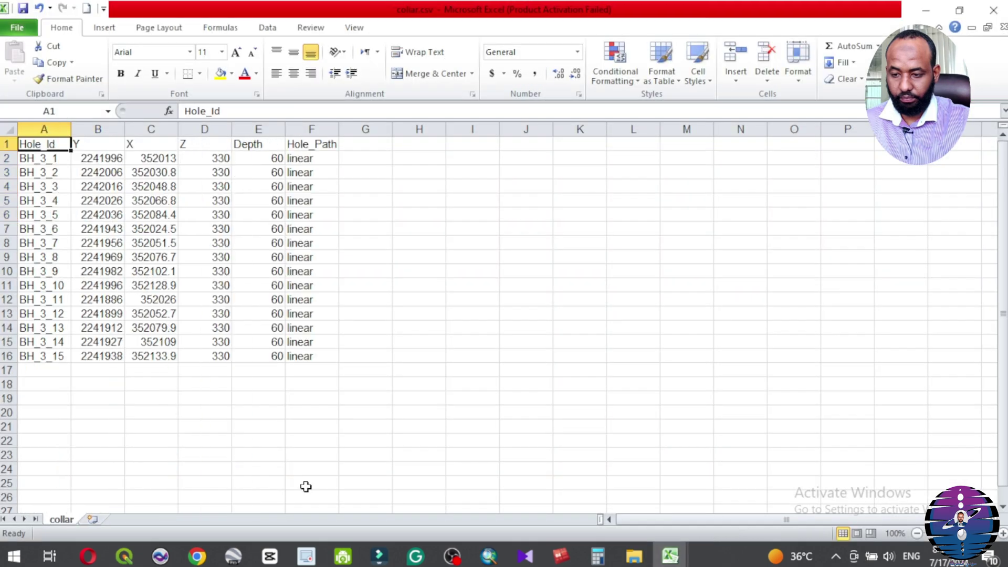
left_click(960, 9)
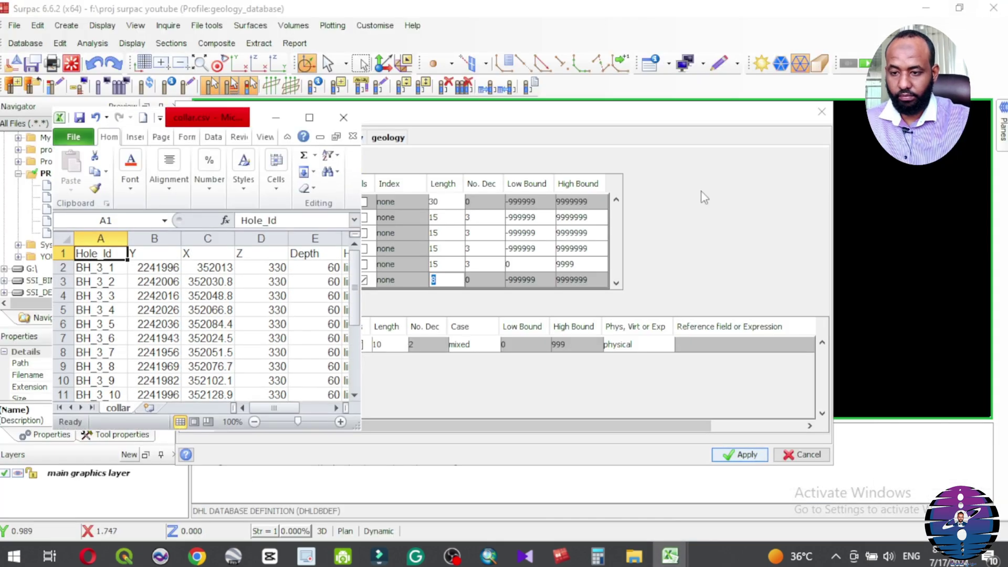
left_click_drag(234, 121, 66, 67)
left_click(332, 113)
left_click_drag(332, 113, 475, 89)
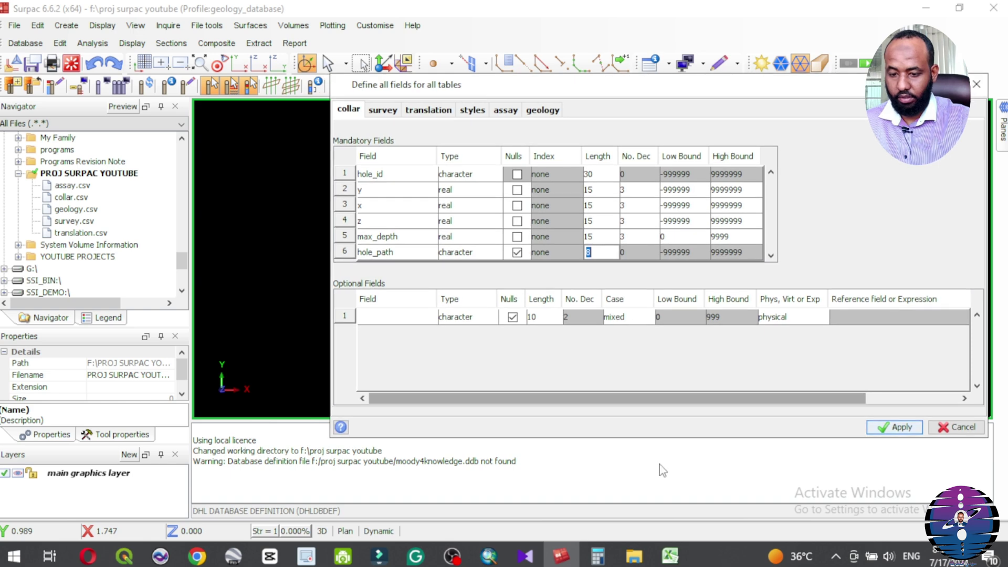
mouse_move(670, 556)
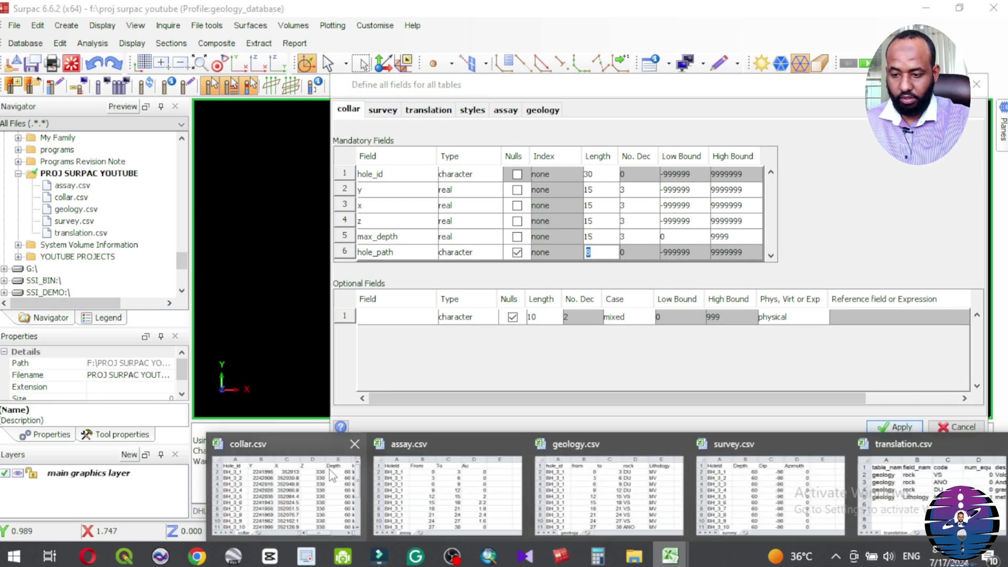
left_click(303, 496)
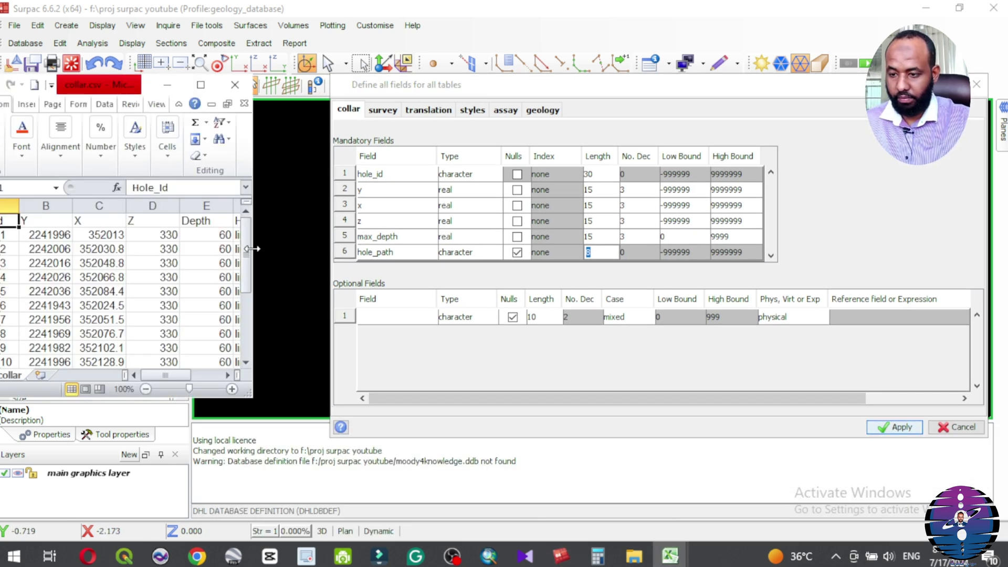
left_click_drag(253, 250, 315, 250)
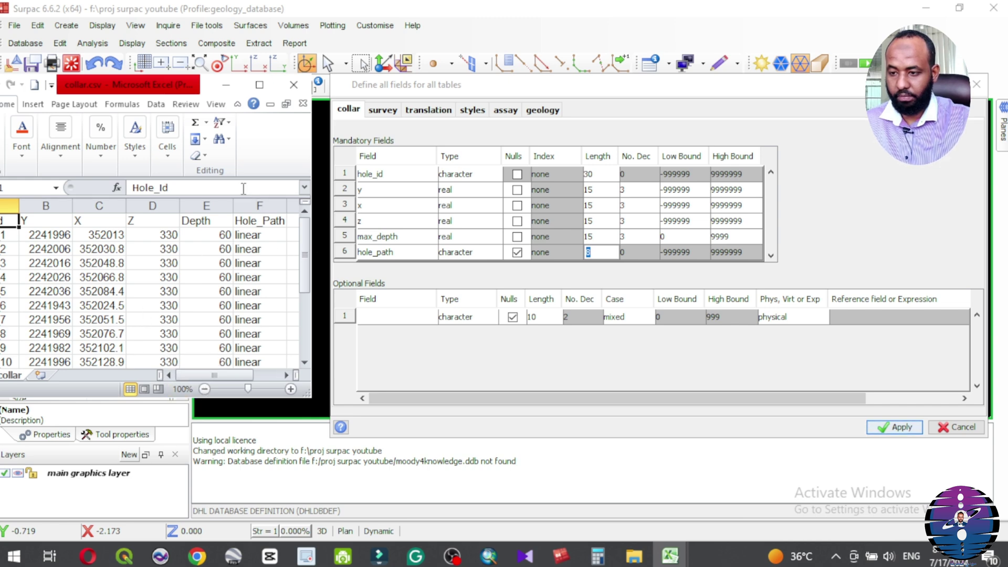
left_click_drag(200, 88, 220, 89)
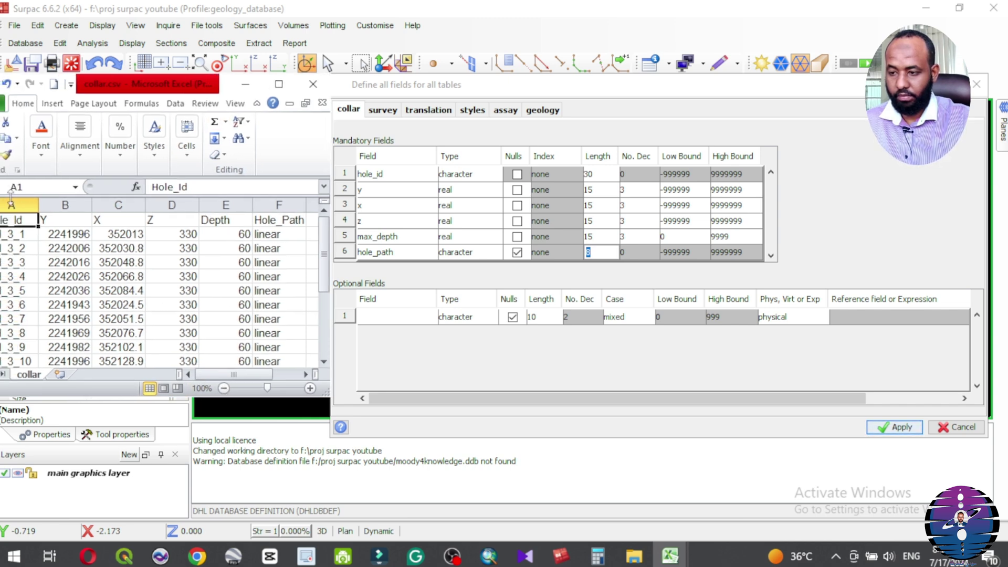
left_click_drag(158, 86, 170, 90)
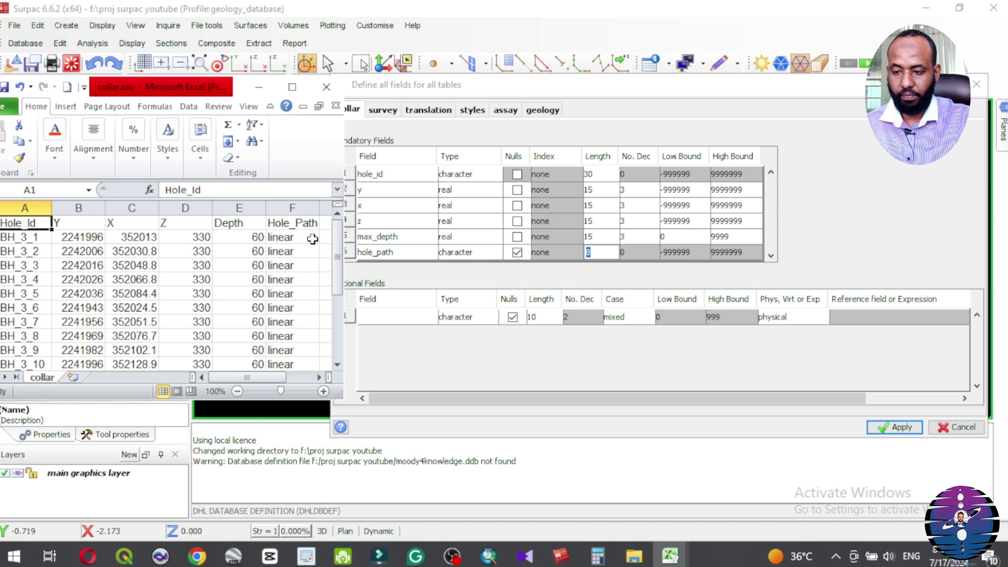
Disallow nulls for the collar table's hole_path field and check it against the Hole_Path column in collar.csv.
left_click(517, 254)
left_click(517, 253)
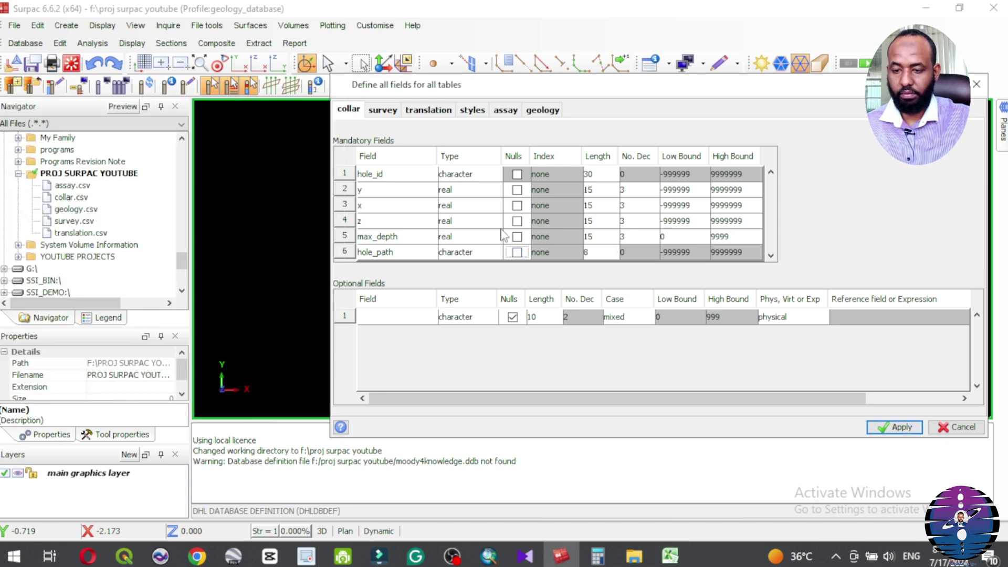
left_click(670, 556)
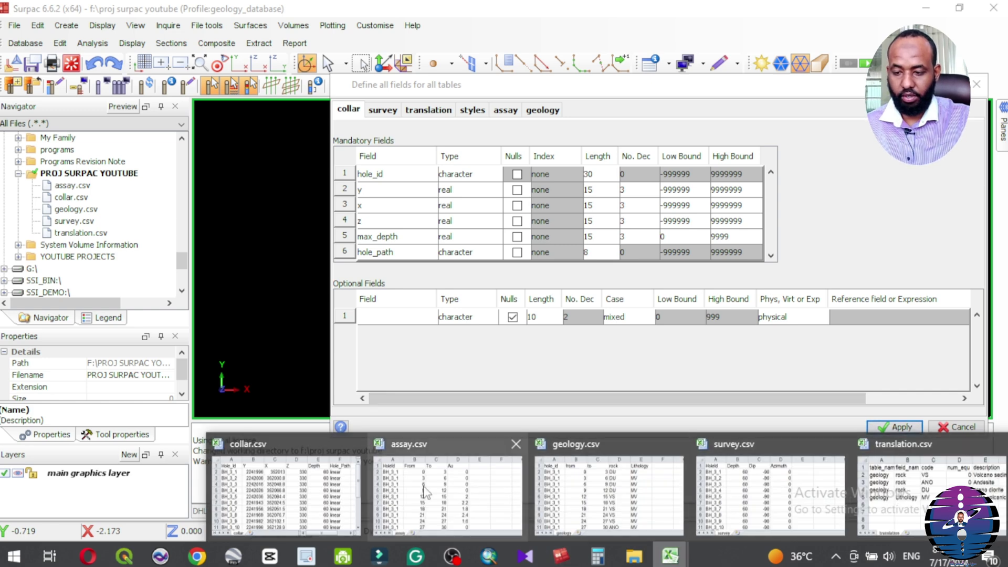
left_click(298, 491)
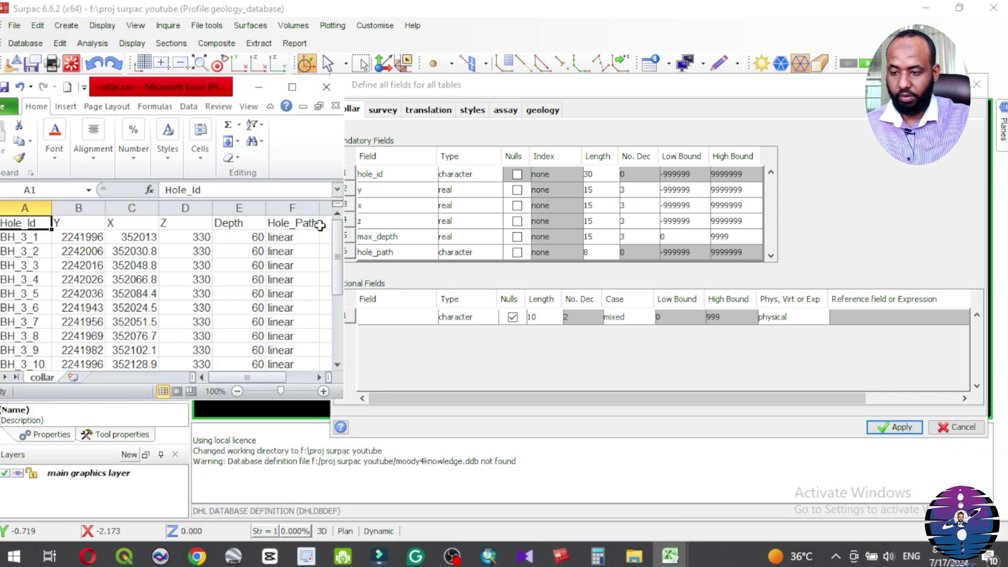
left_click(254, 89)
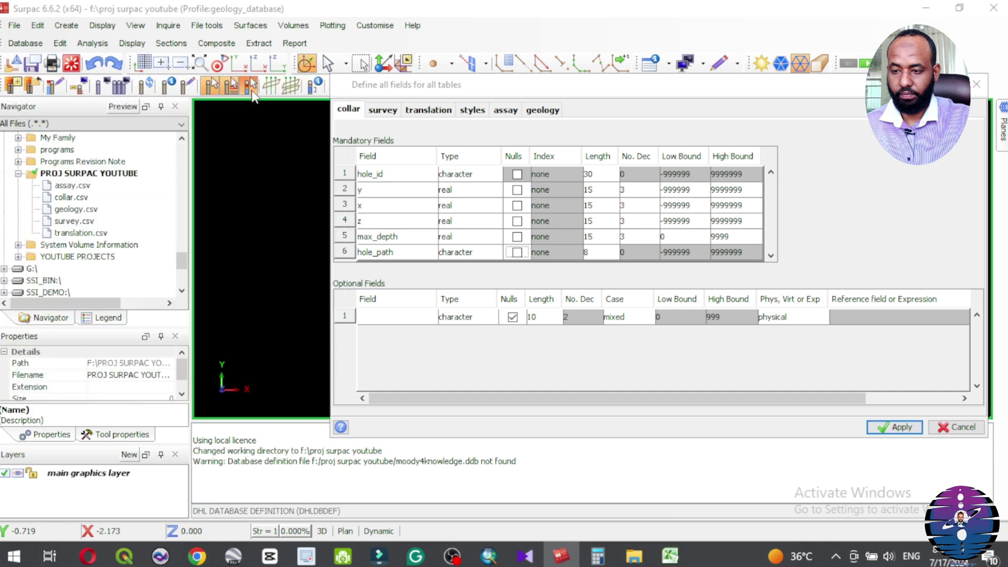
Add an optional character field named hole_type with length 20 to the collar table.
left_click(376, 318)
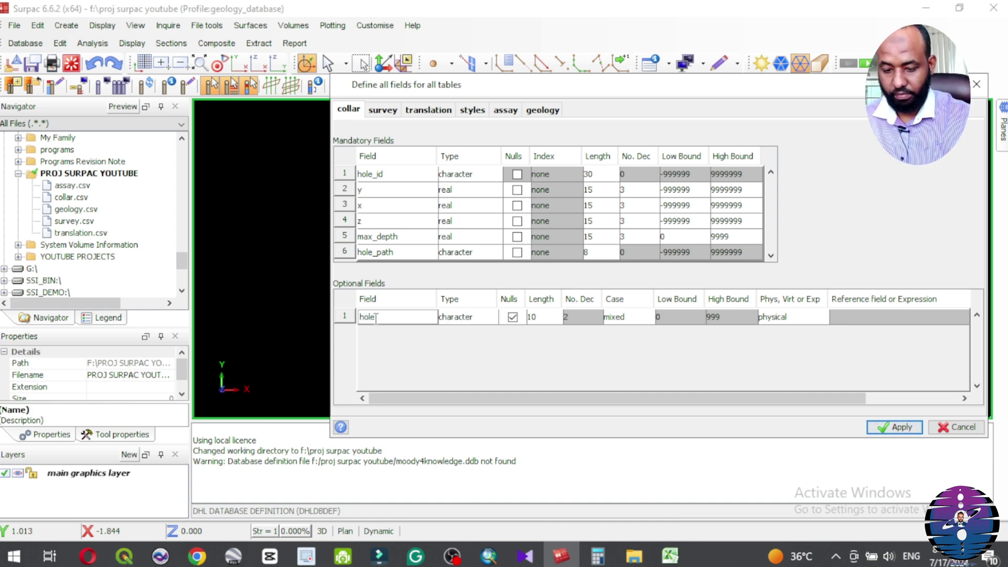
type("_type")
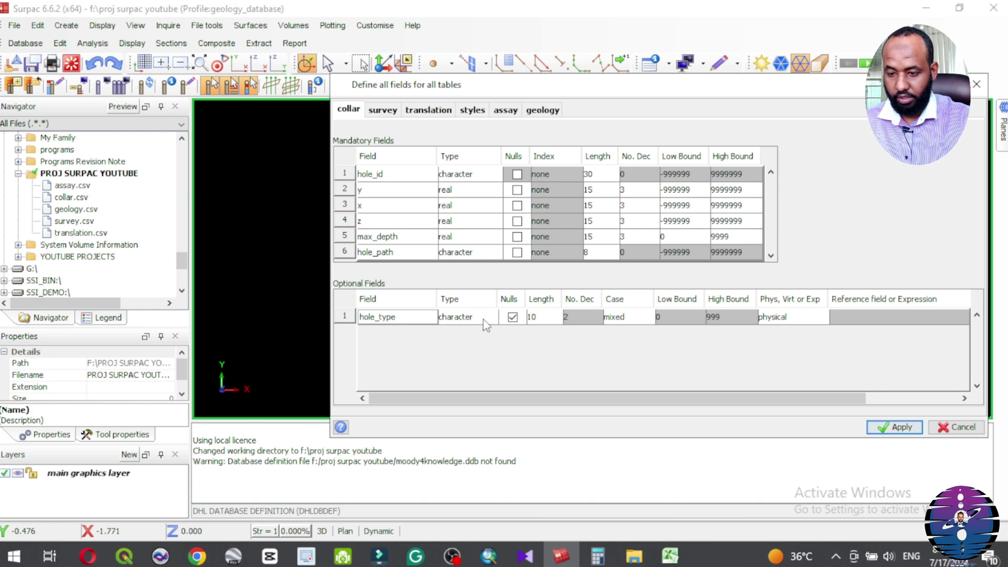
double_click(533, 317)
type("20")
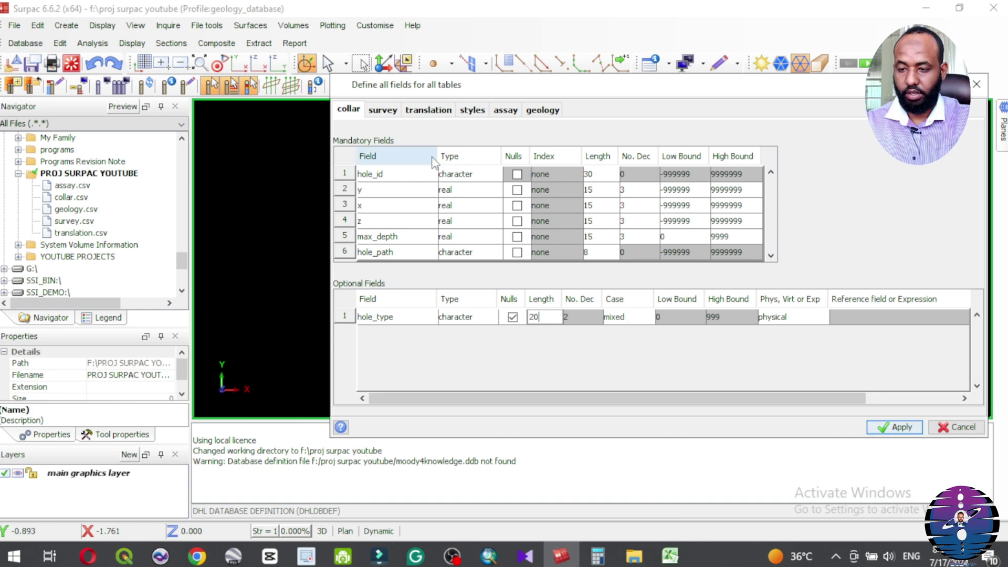
Compare the survey table's mandatory fields with survey.csv and allow nulls for y, x and z.
left_click(384, 110)
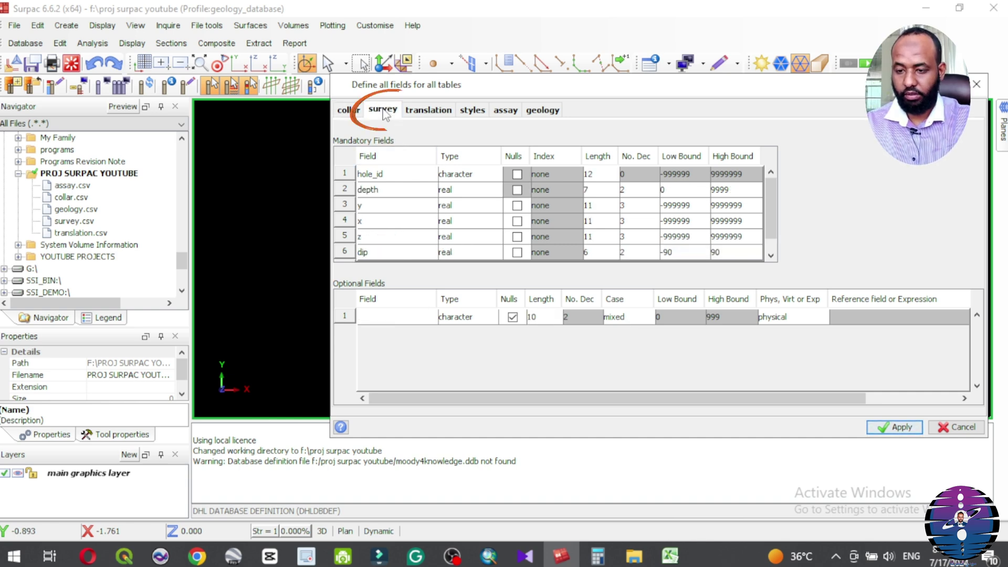
mouse_move(678, 552)
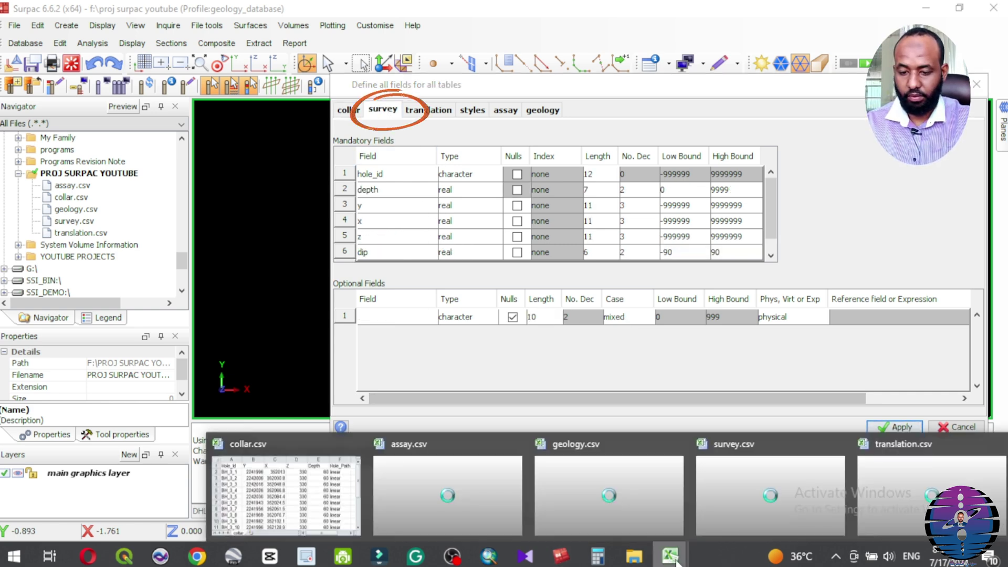
left_click(769, 471)
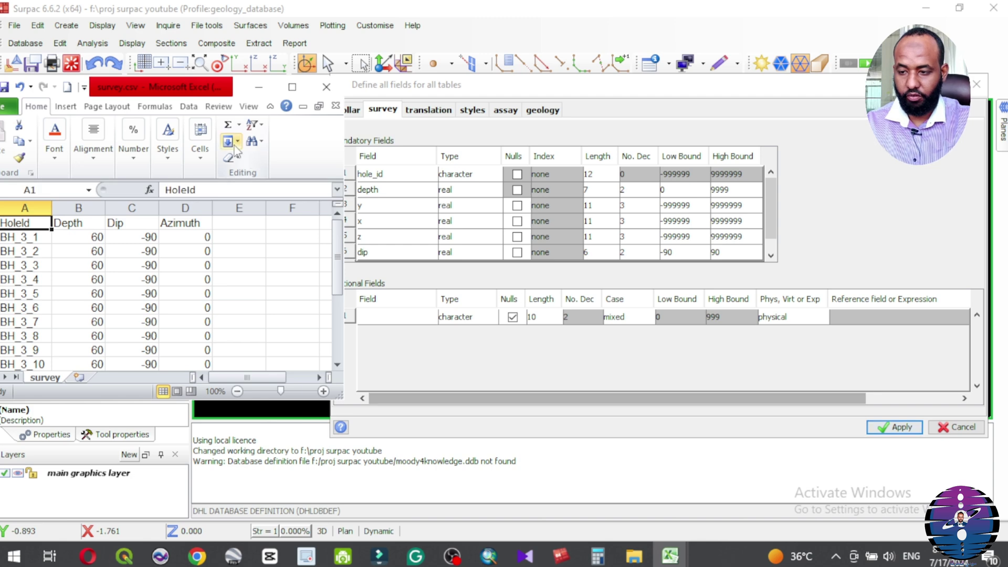
scroll(156, 267, "down", 3)
scroll(156, 267, "up", 3)
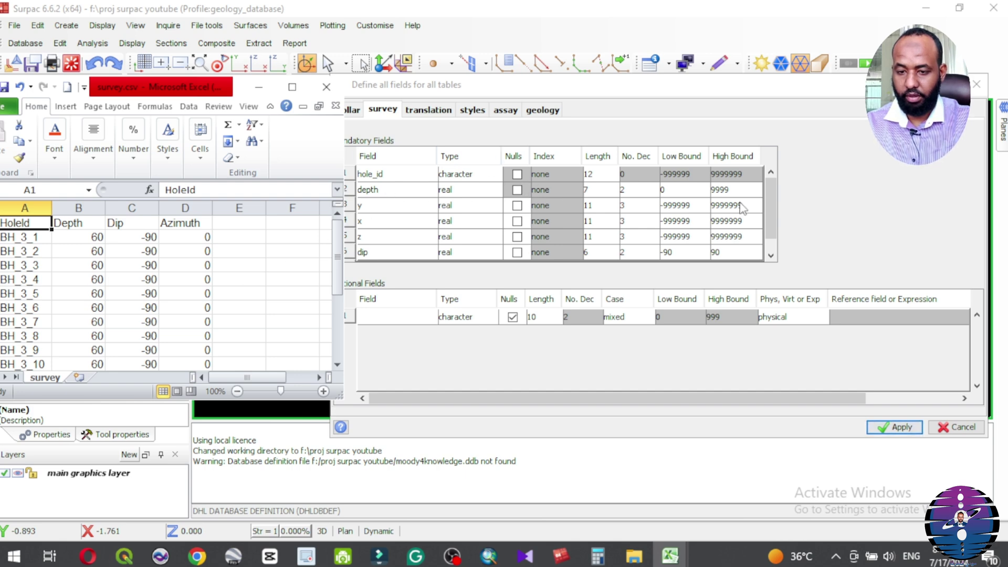
left_click_drag(770, 194, 777, 238)
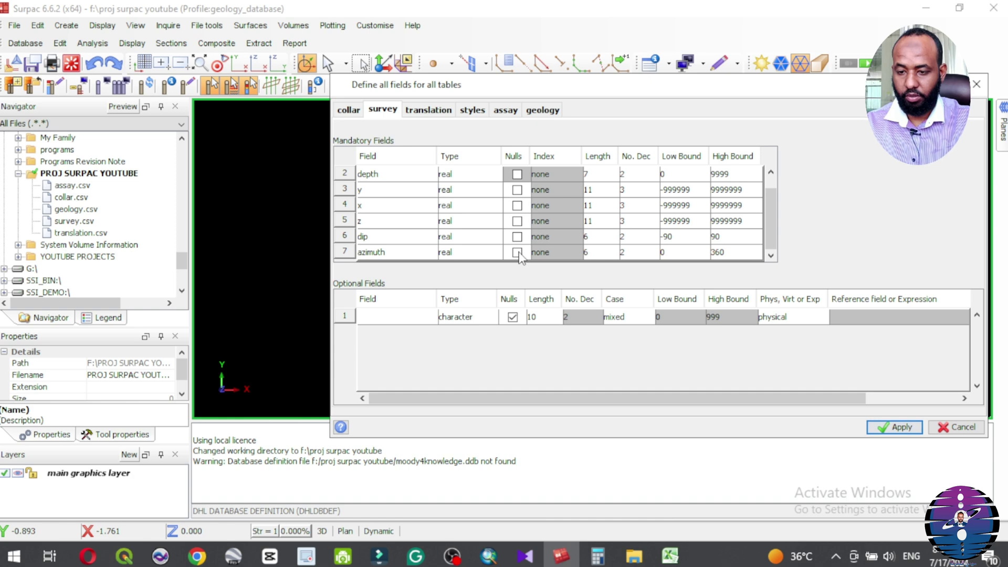
left_click(517, 221)
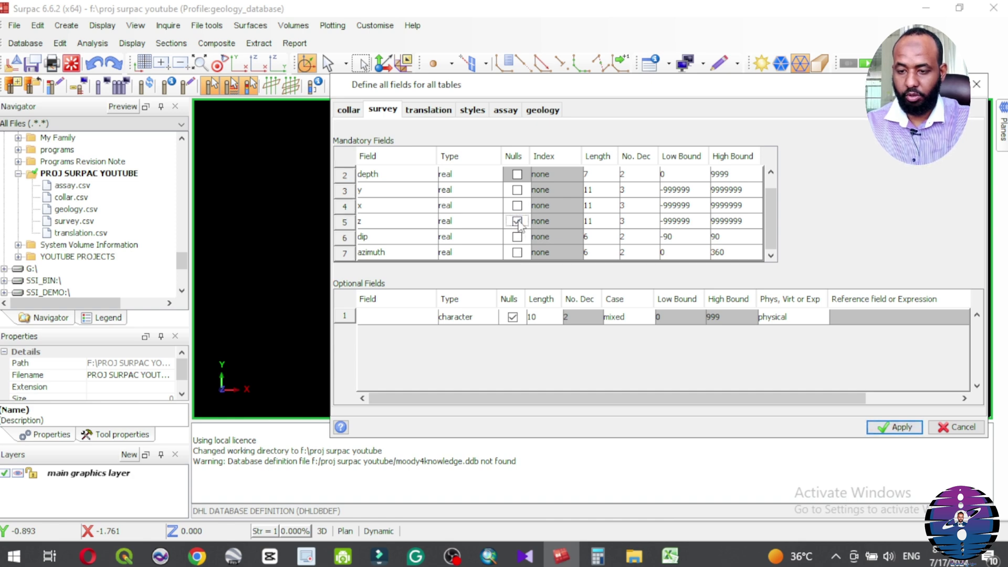
left_click(517, 205)
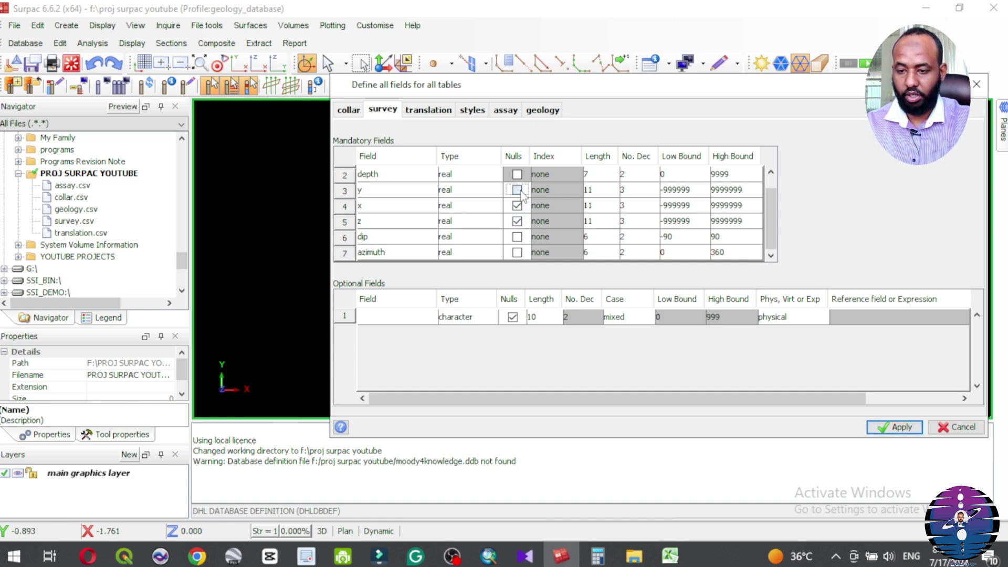
left_click(517, 189)
Set the survey table's hole_id length to 30 and its depth length to 11.
left_click_drag(771, 223, 771, 186)
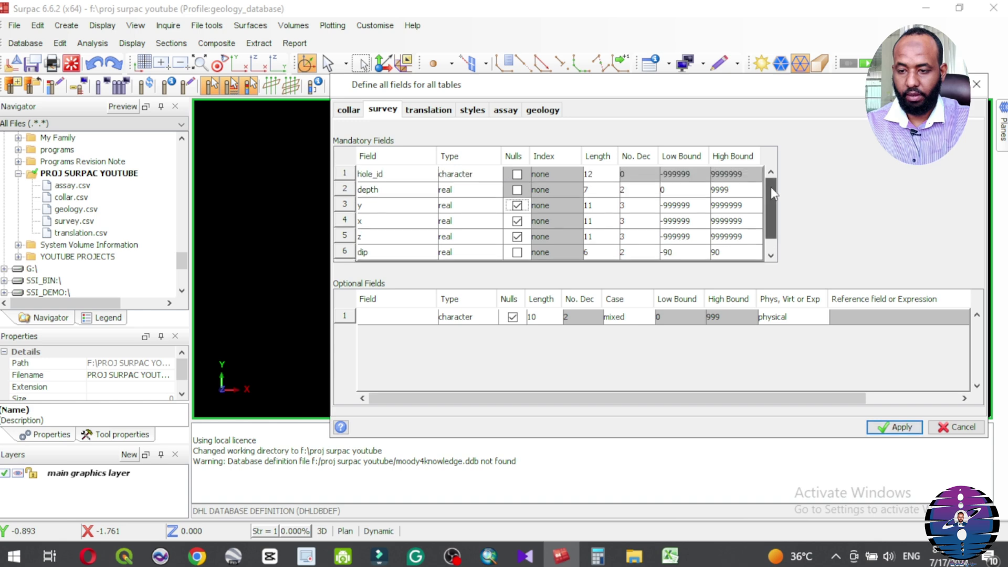
double_click(592, 175)
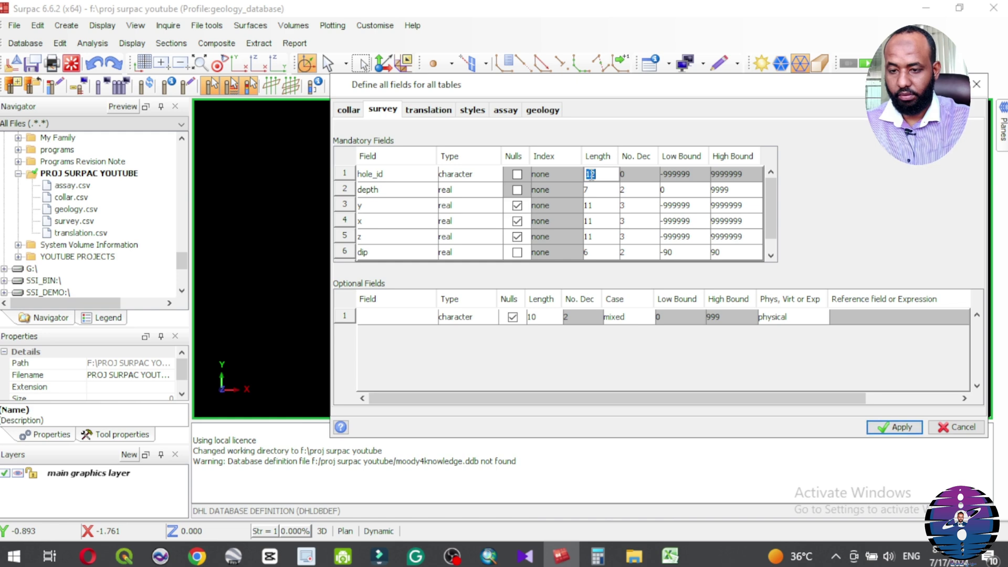
type("30")
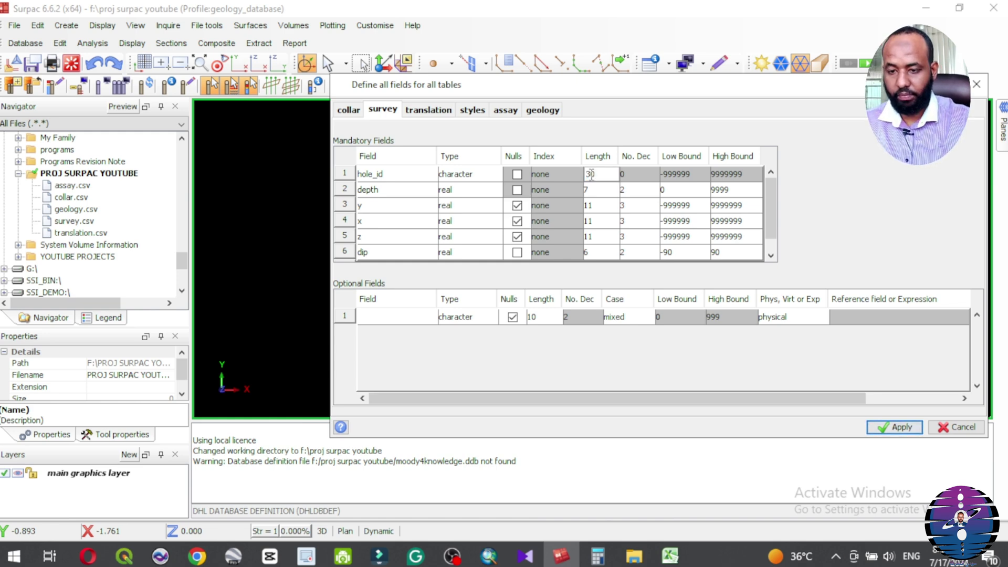
double_click(589, 192)
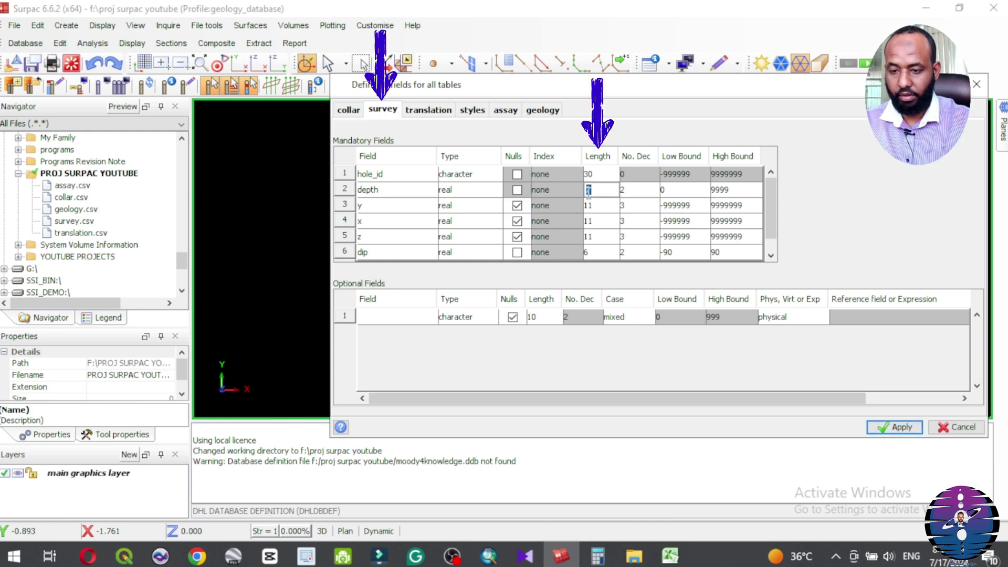
type("1")
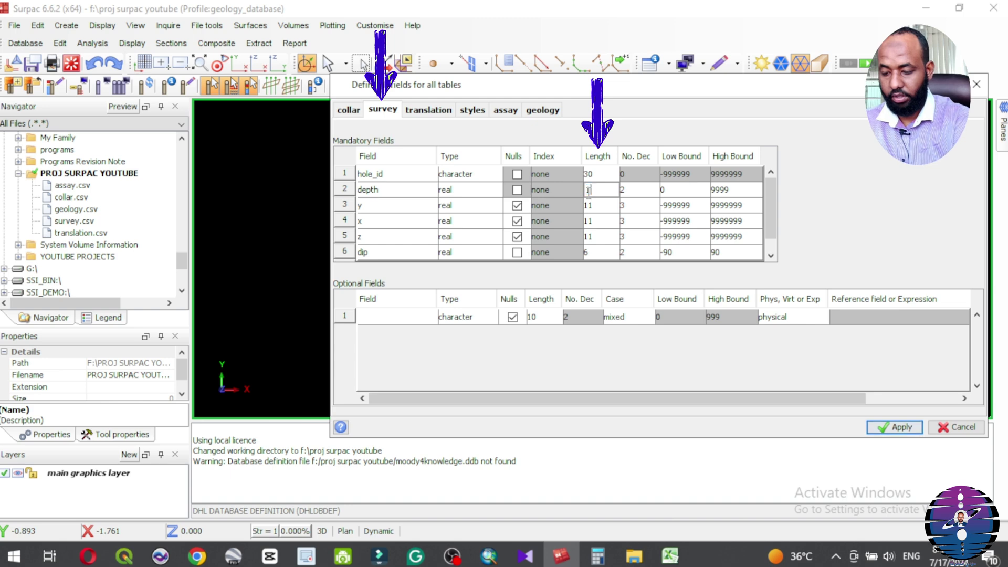
type("5")
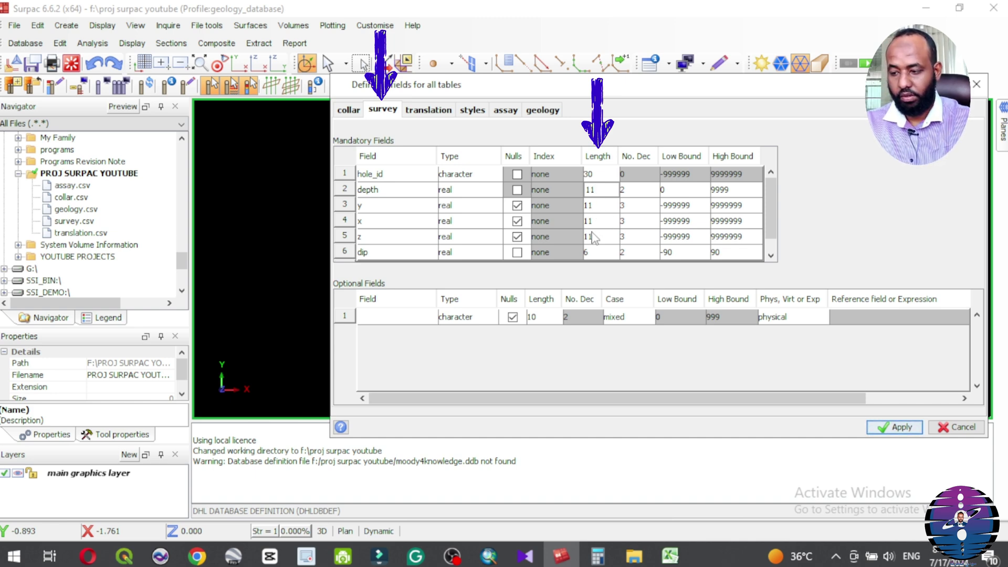
Set the lengths of the survey table's z and dip fields to 15.
left_click(591, 237)
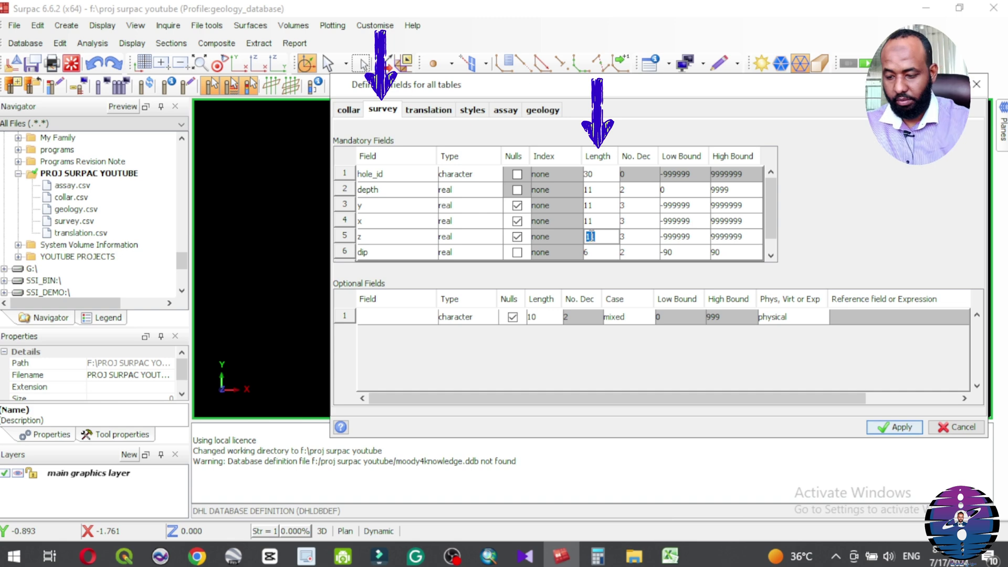
left_click(591, 236)
type("5")
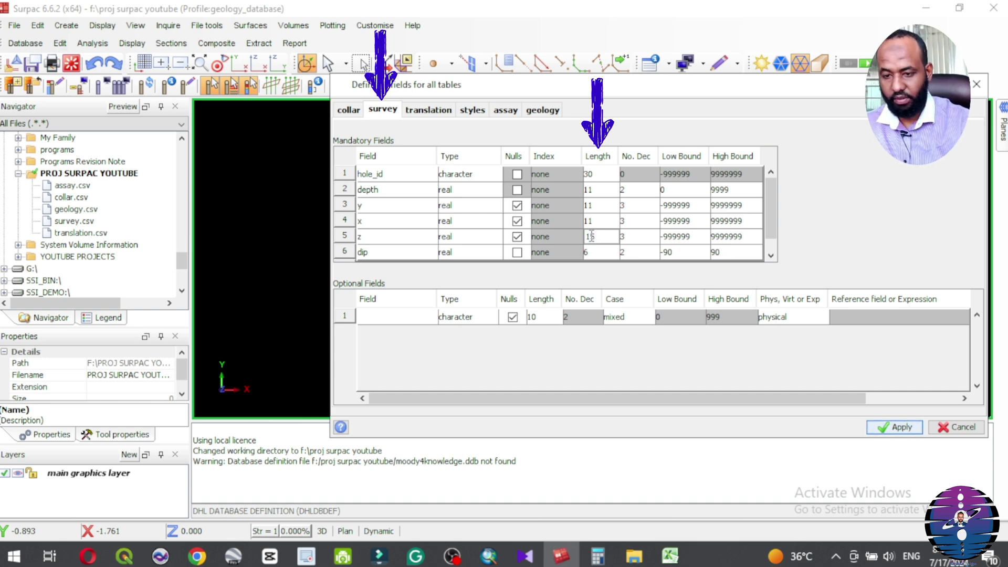
left_click(592, 253)
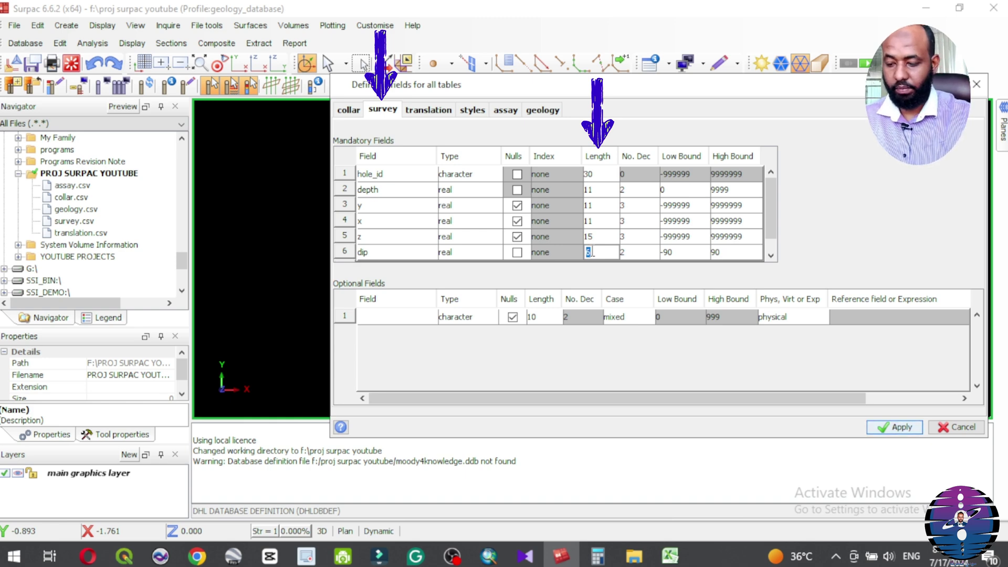
type("15")
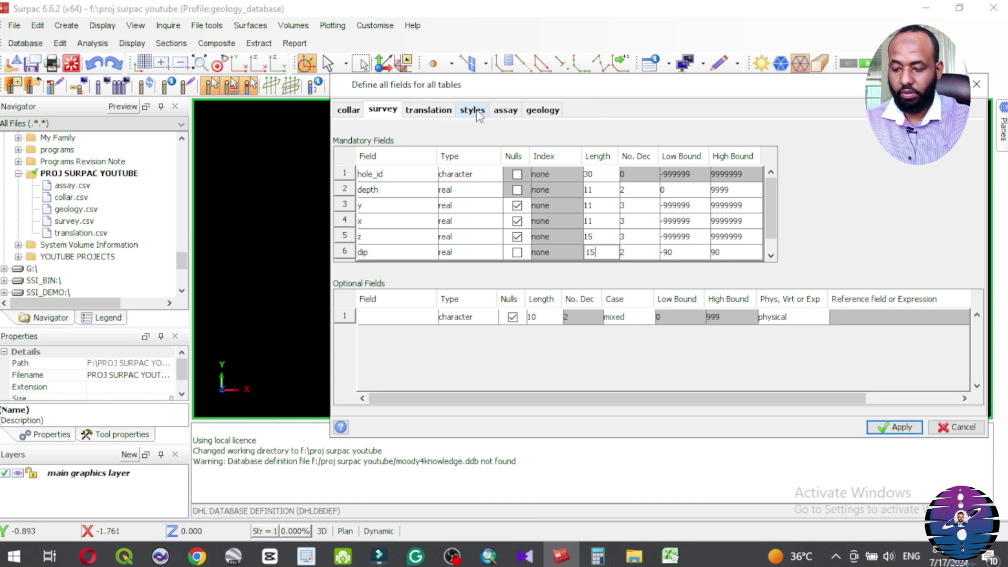
Compare the assay table's mandatory fields with assay.csv and allow nulls for y_from, x_from and z_from.
left_click(509, 112)
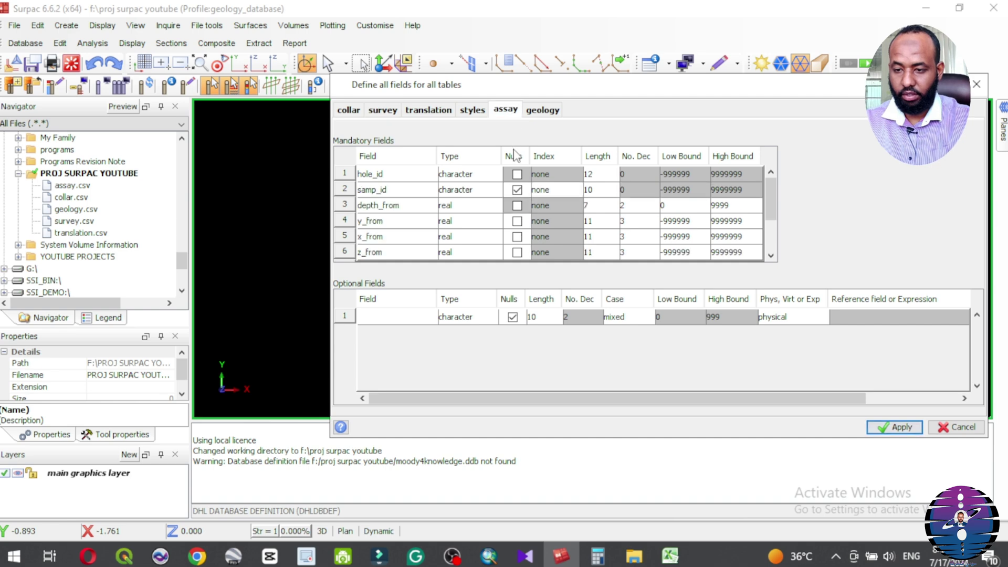
mouse_move(682, 562)
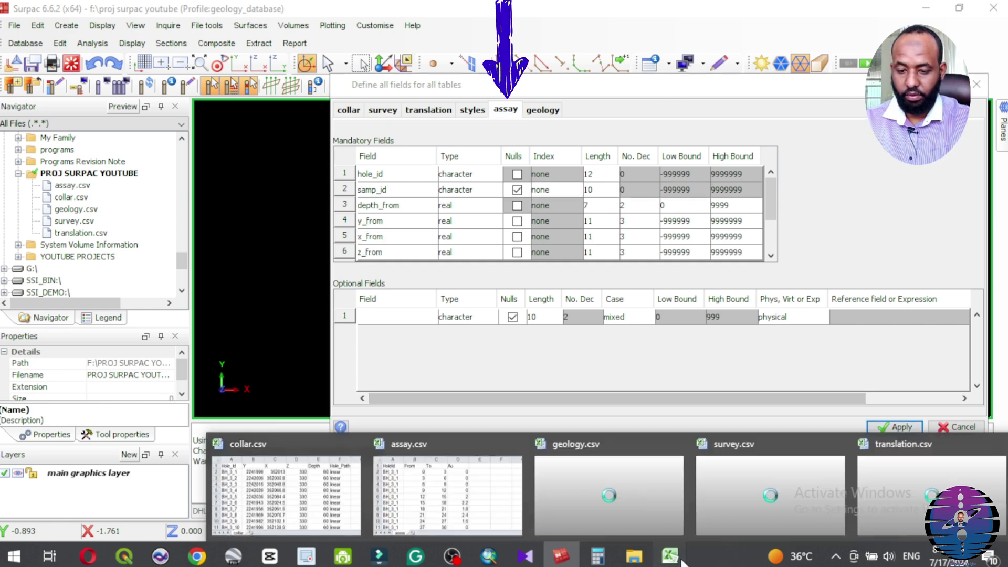
left_click(440, 494)
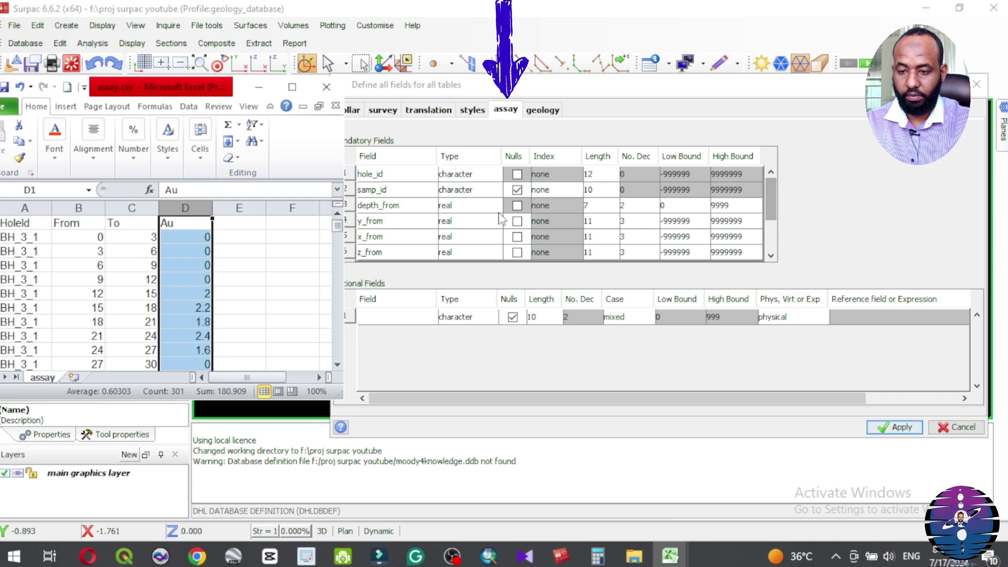
left_click(517, 221)
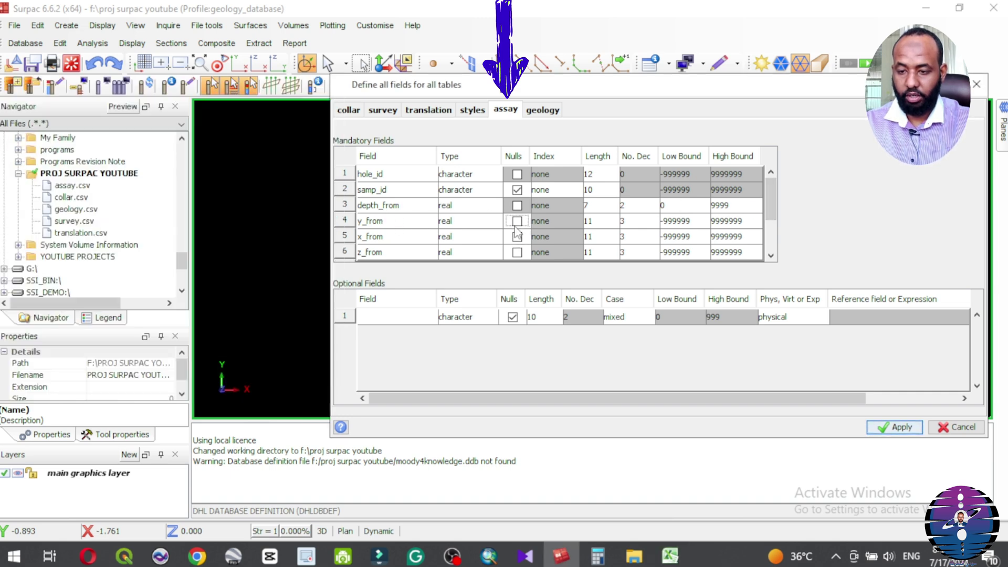
left_click(517, 221)
left_click(517, 236)
left_click(517, 252)
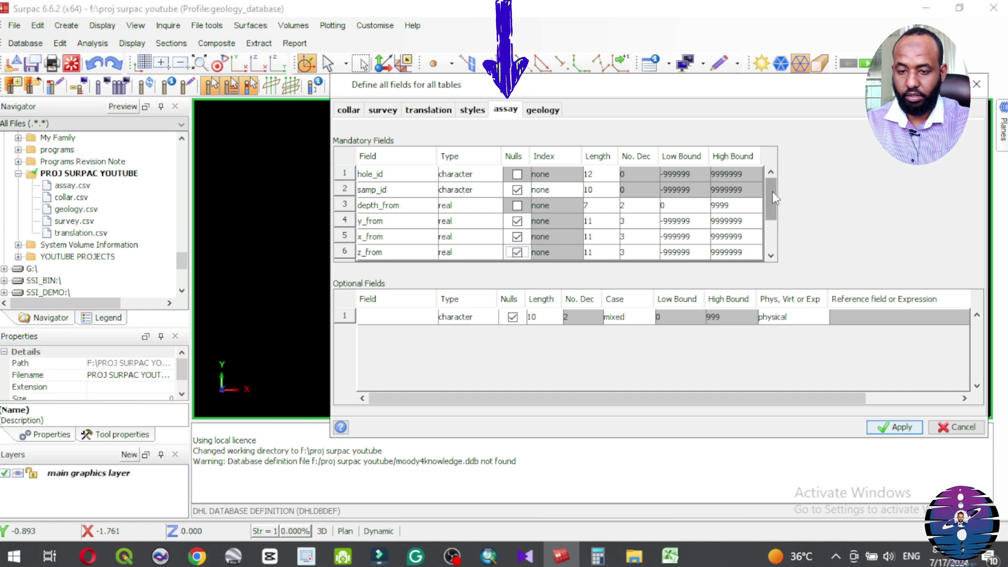
Allow nulls for the assay table's y_to and x_to fields.
left_click_drag(773, 196, 774, 227)
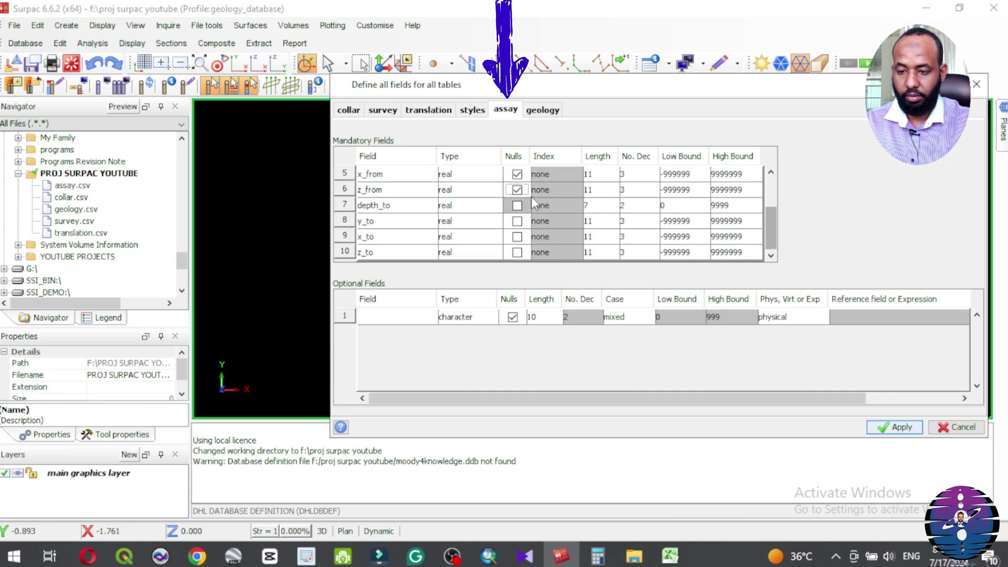
left_click(517, 221)
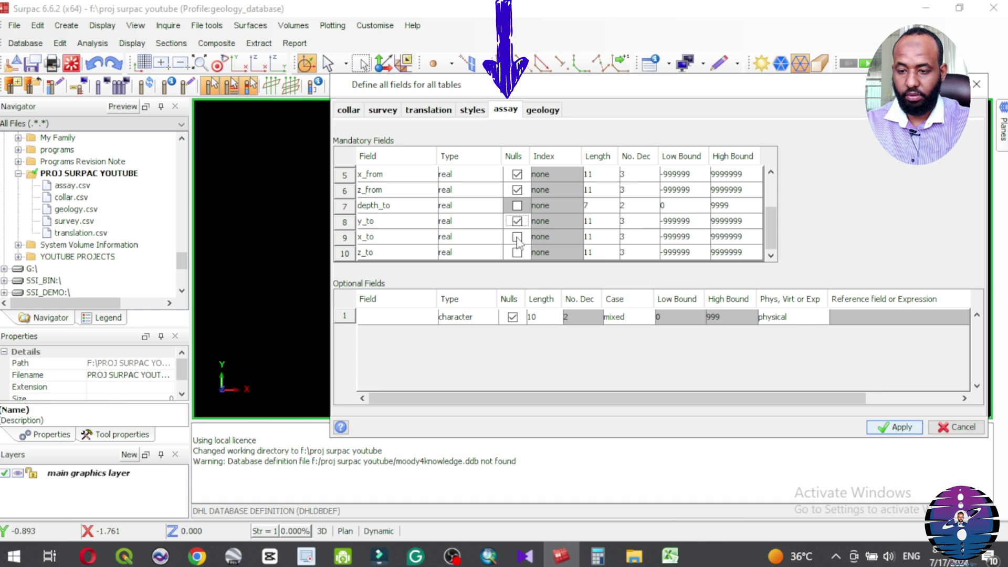
left_click(518, 236)
left_click(517, 254)
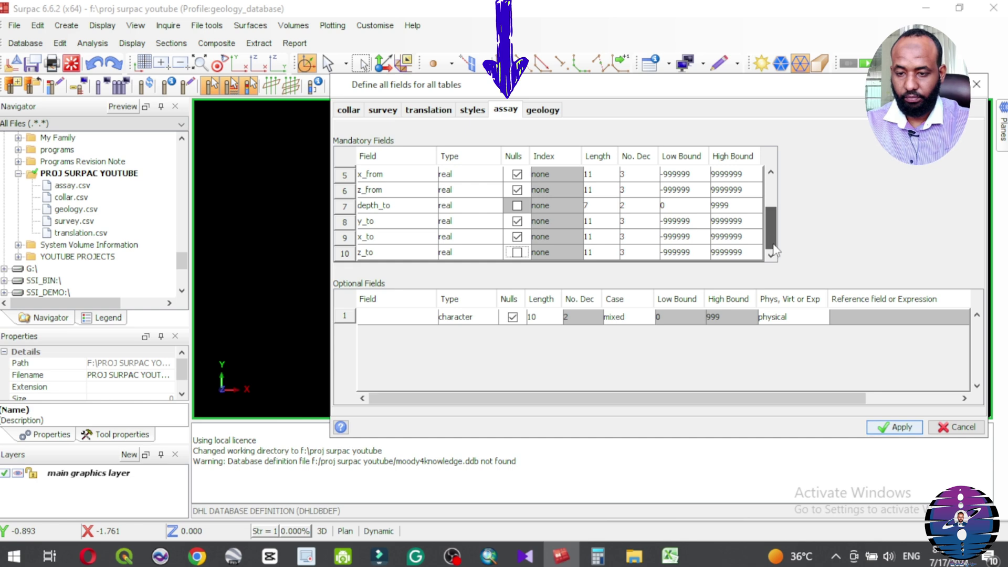
Set the assay table's hole_id and samp_id lengths to 30 and its depth_from length to 15.
scroll(771, 223, "up", 2)
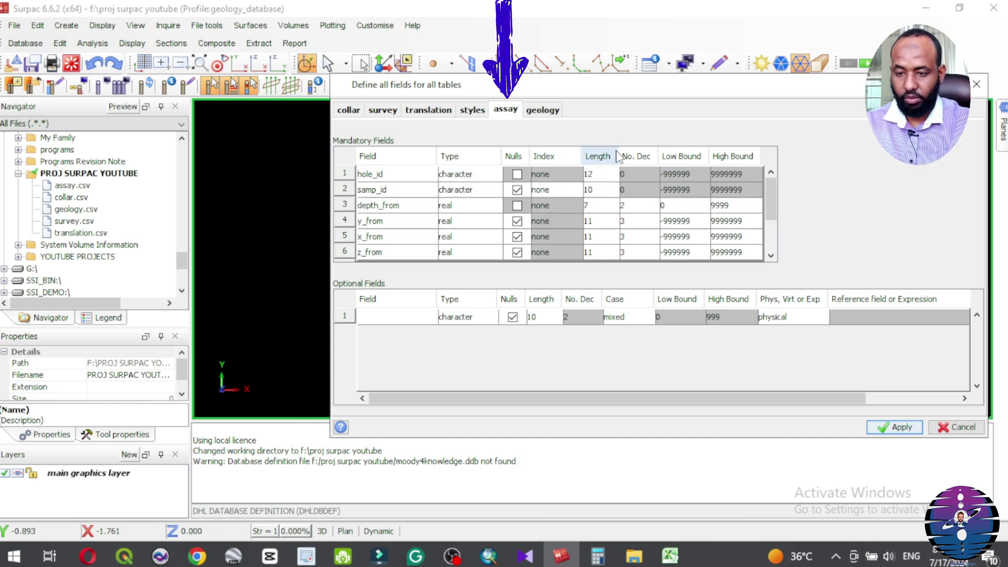
left_click(595, 174)
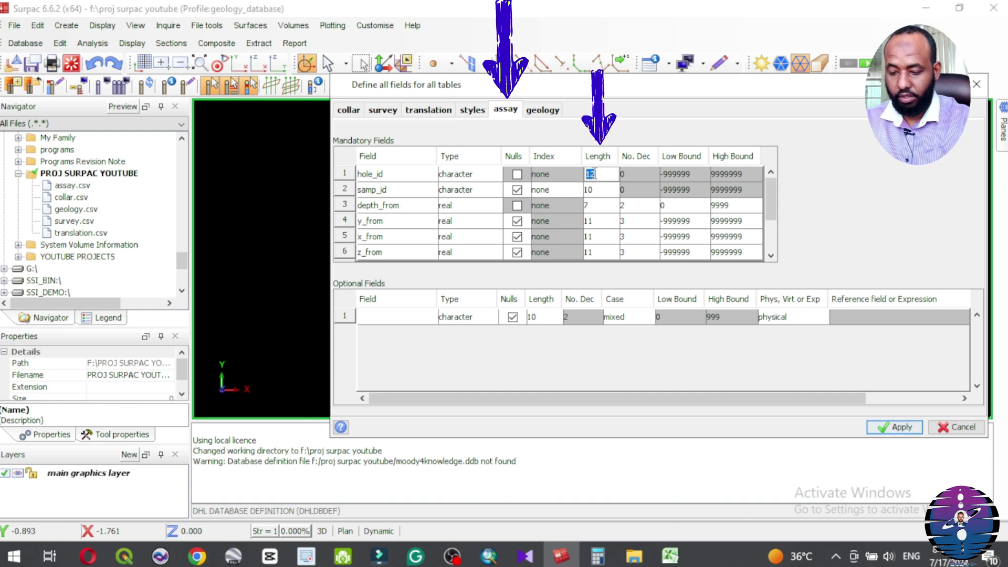
type("30")
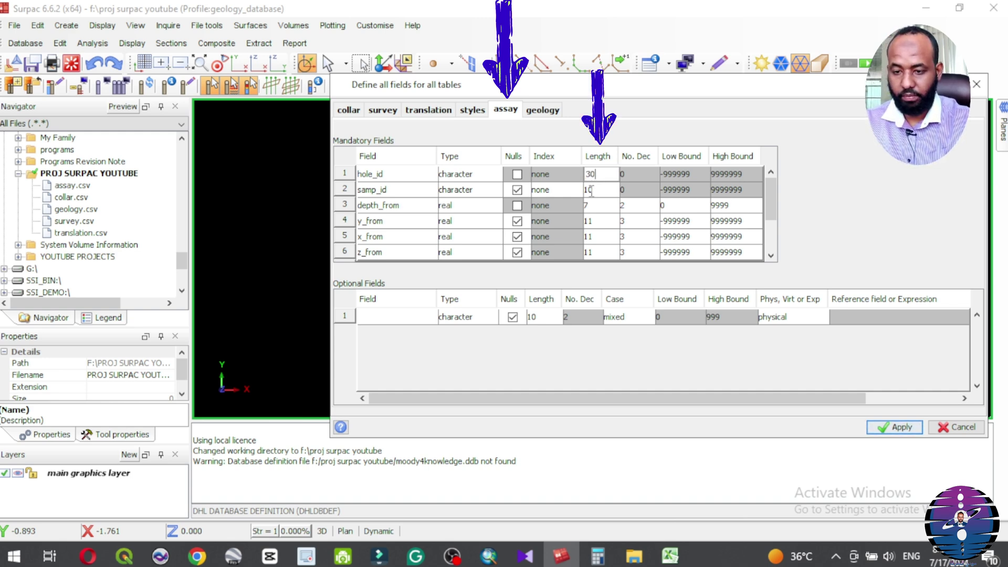
left_click(592, 190)
type("30")
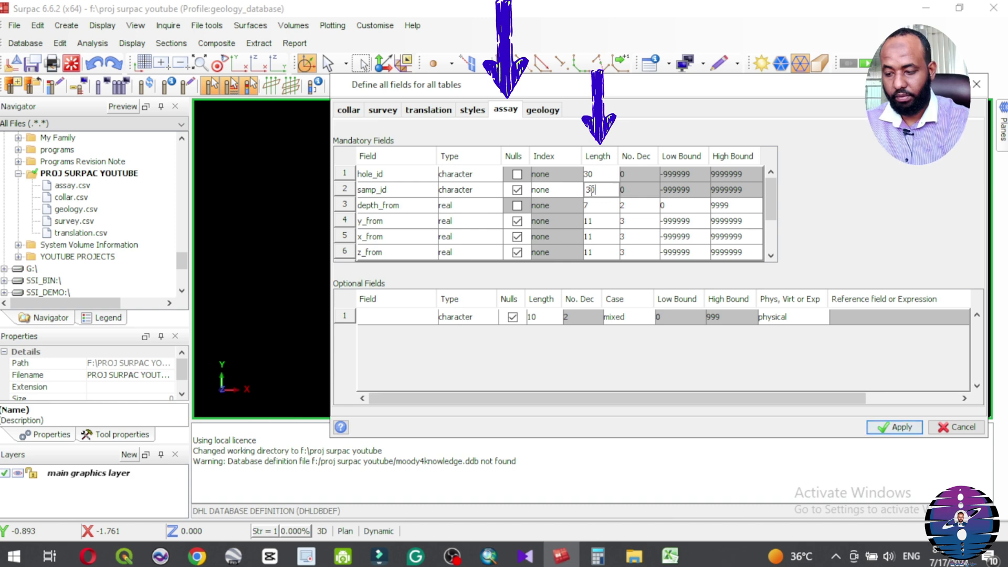
left_click(590, 205)
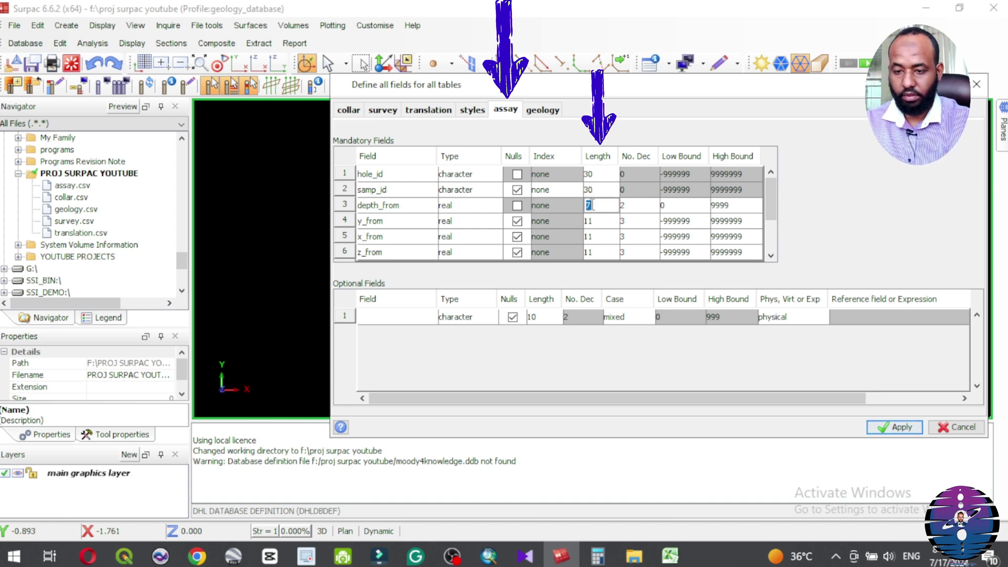
type("15")
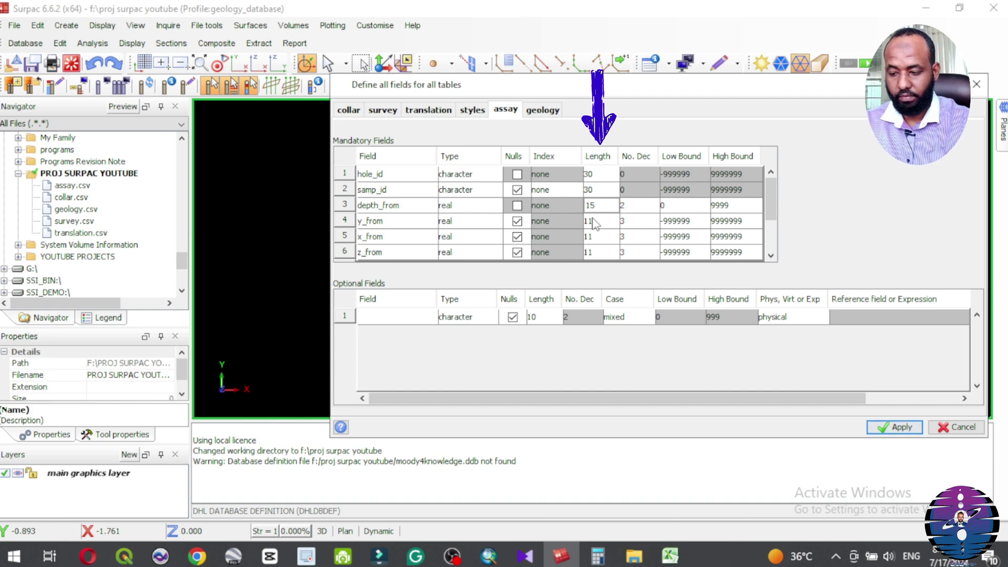
Set the length of the assay table's depth_to field to 15.
left_click(593, 220)
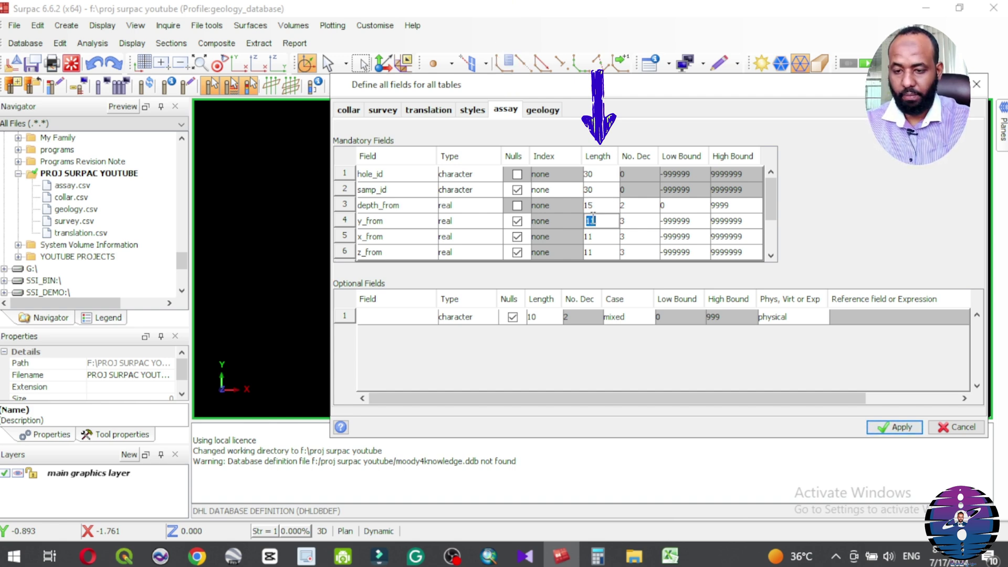
type("1")
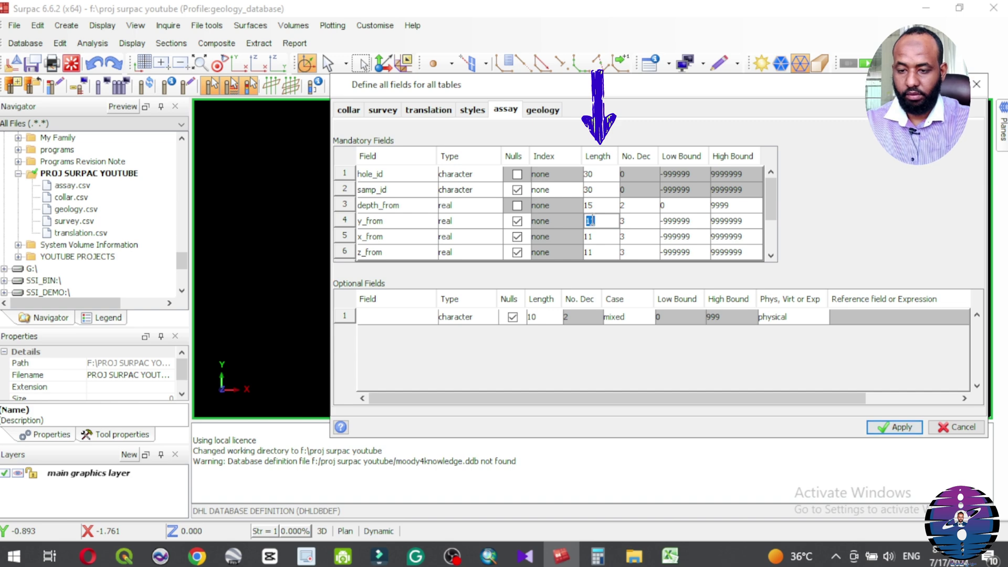
scroll(598, 247, "down", 1)
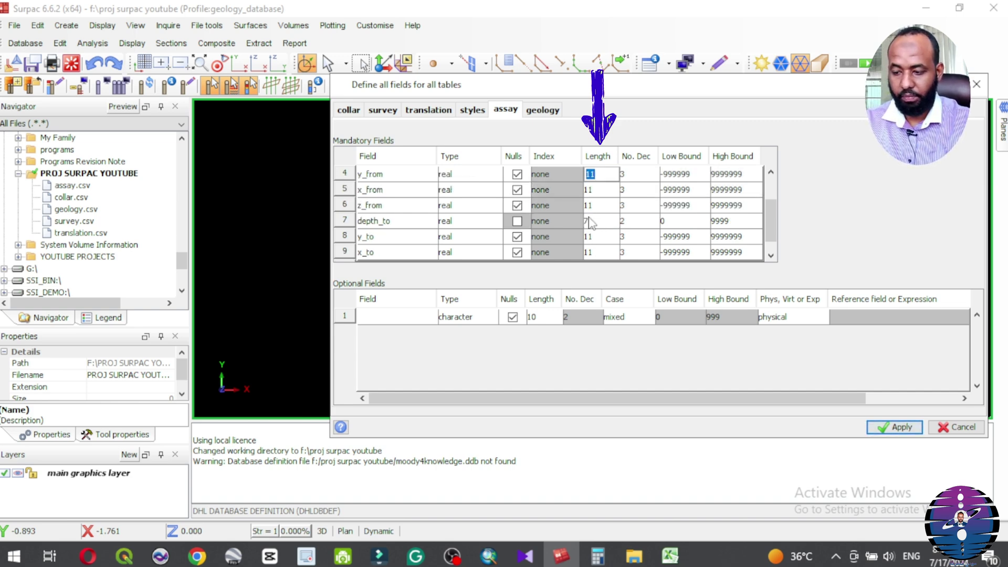
left_click(589, 221)
type("15")
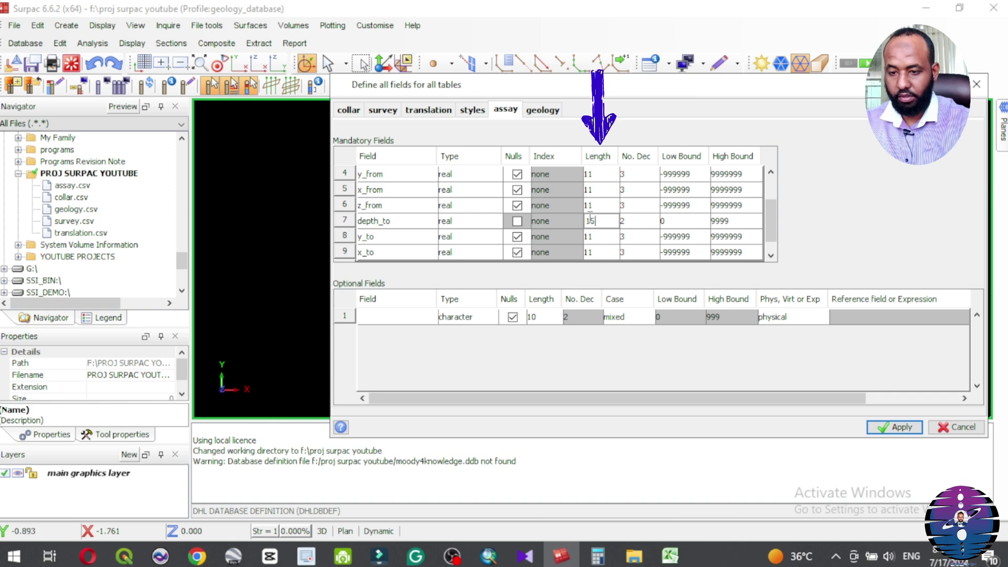
scroll(591, 218, "down", 1)
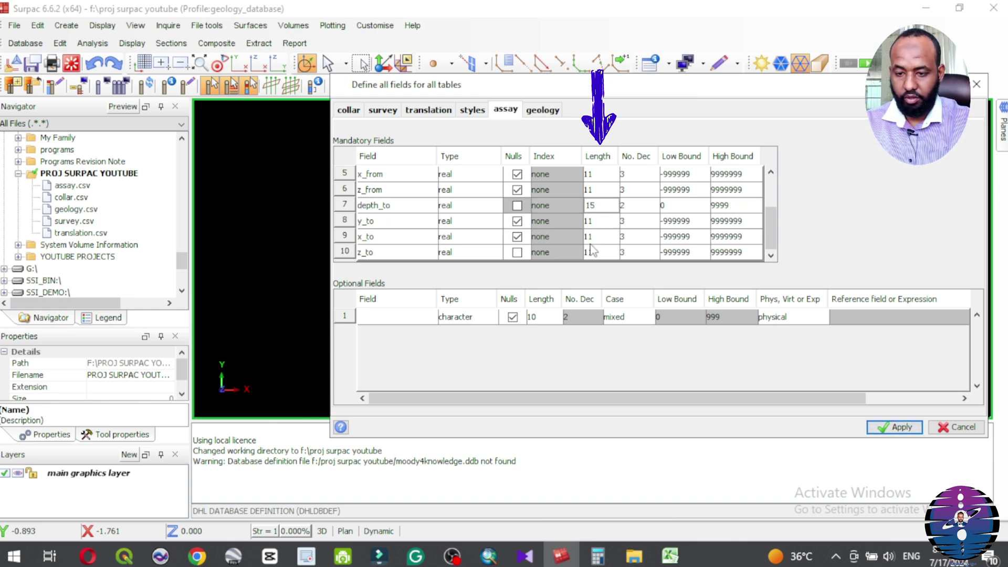
Add an optional field named au with type real to the assay table.
left_click(381, 316)
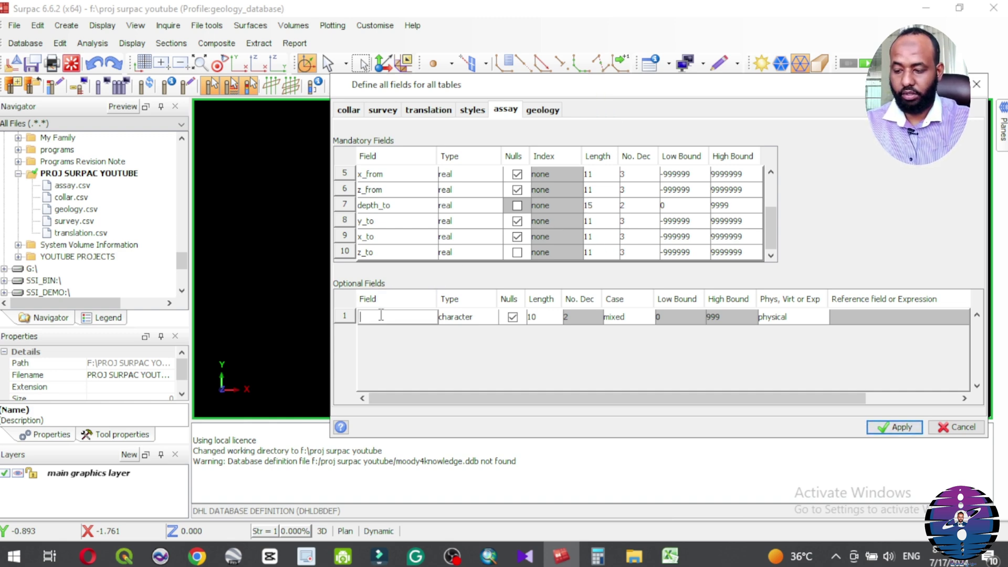
type("a")
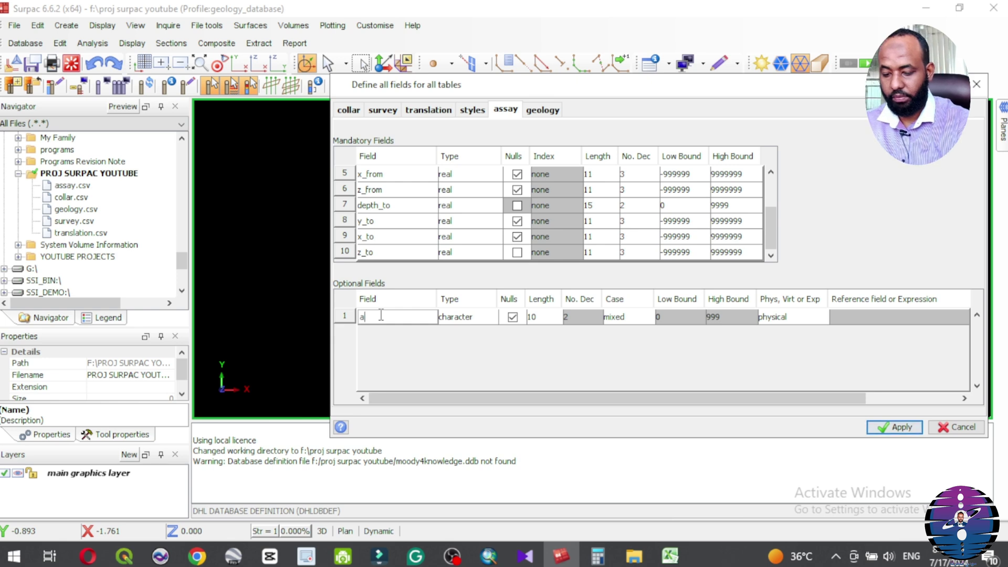
type("u")
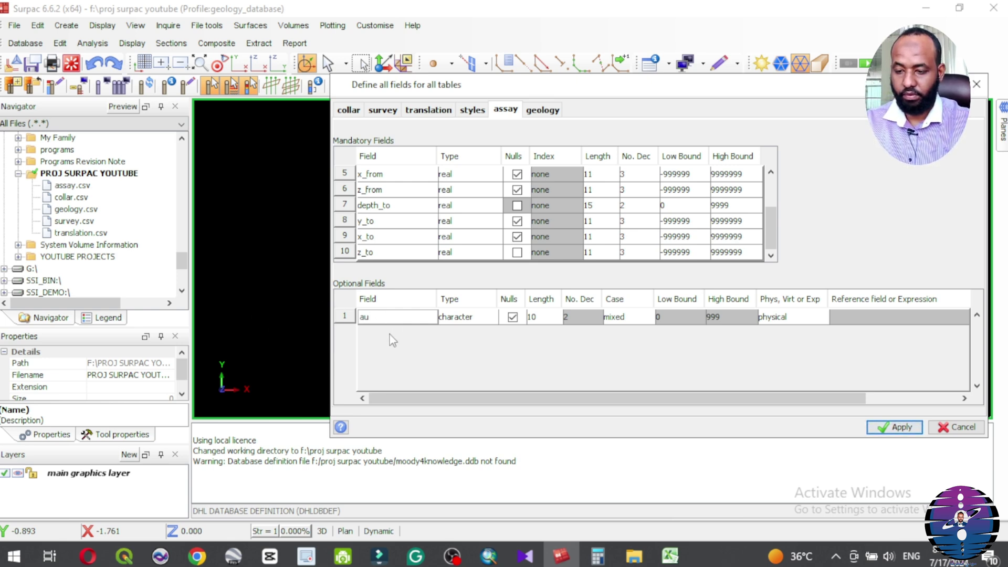
left_click(458, 323)
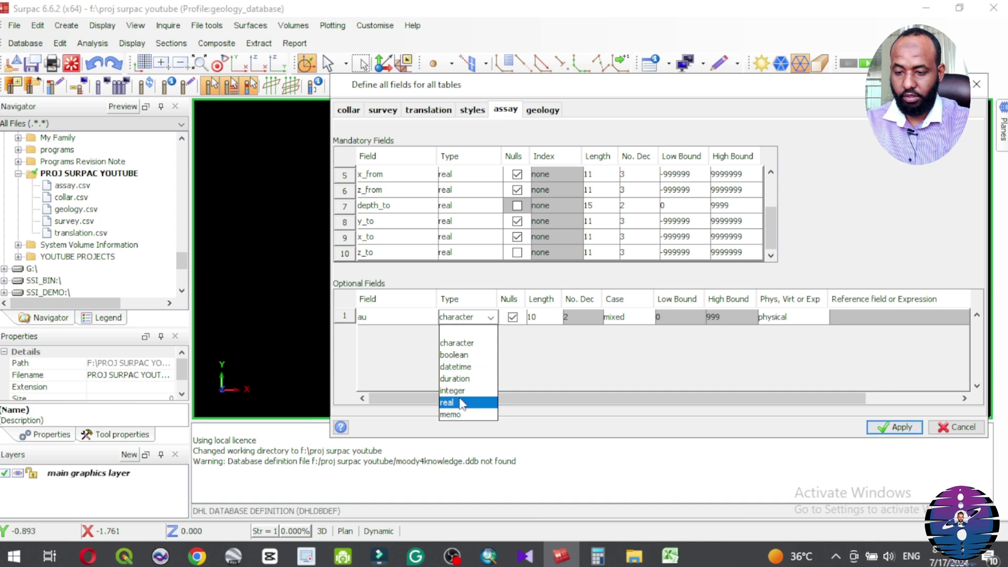
key("Escape")
left_click(460, 318)
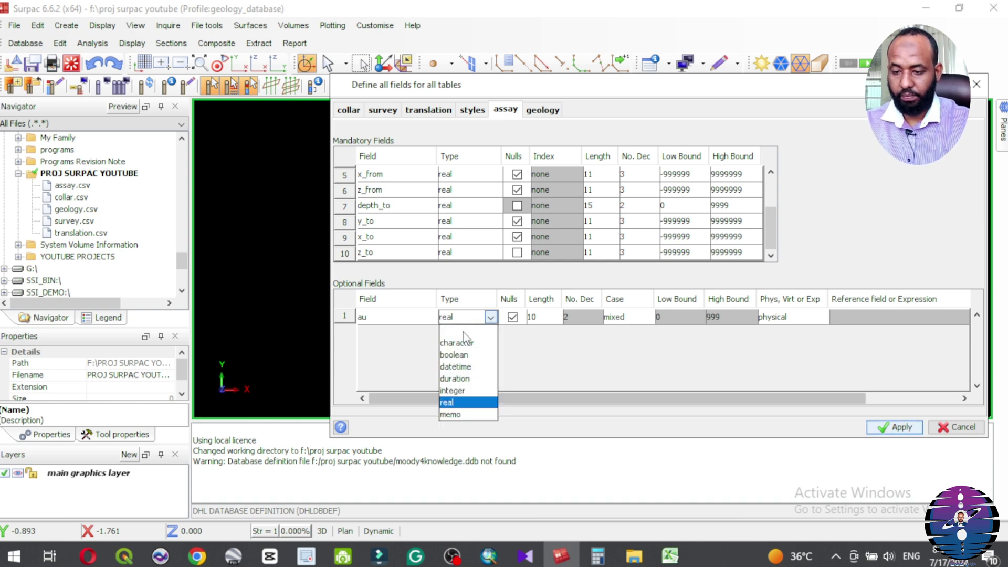
left_click(456, 407)
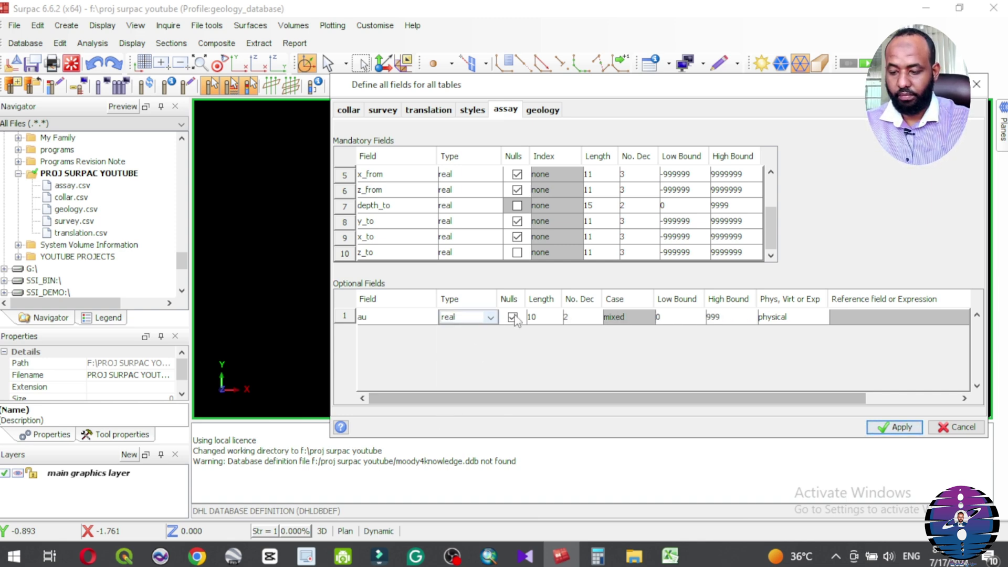
Set the assay table's au field length to 20 and add a second optional field named sample_type.
left_click(546, 317)
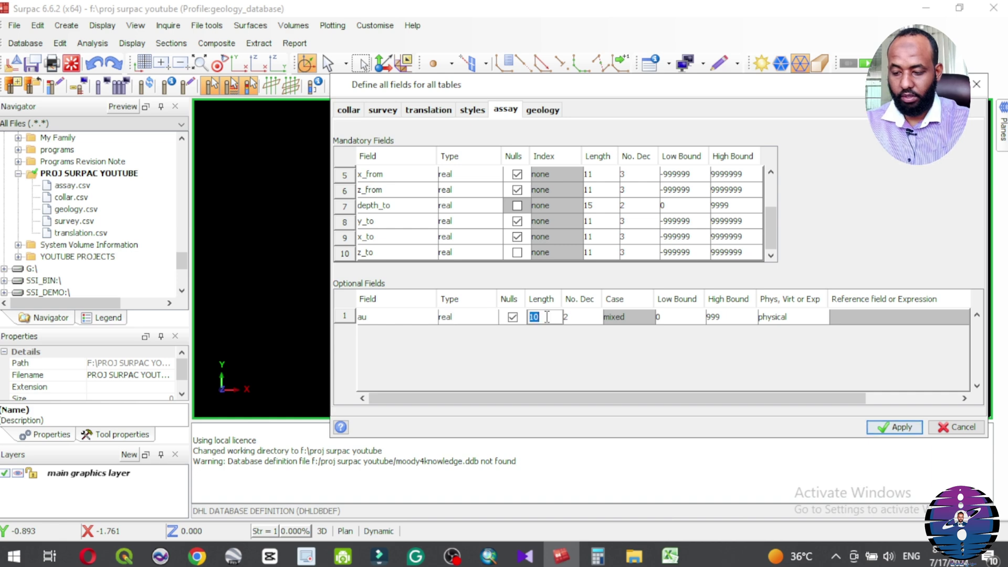
type("20")
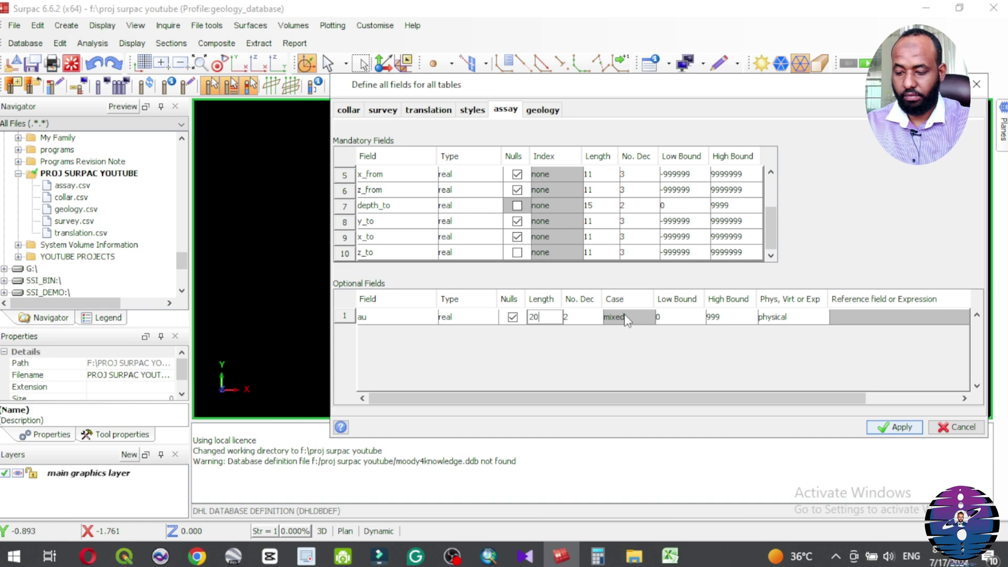
right_click(343, 318)
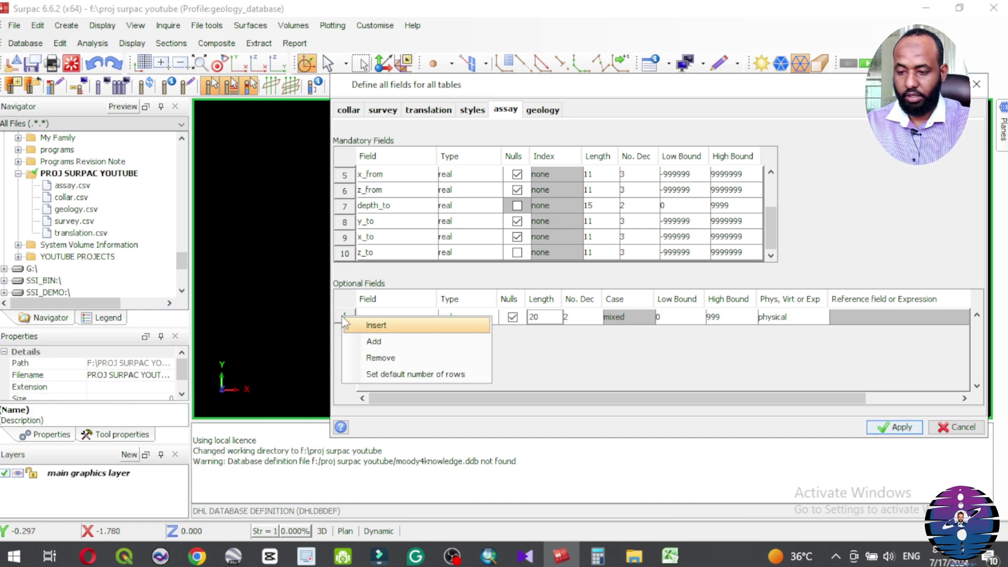
left_click(373, 342)
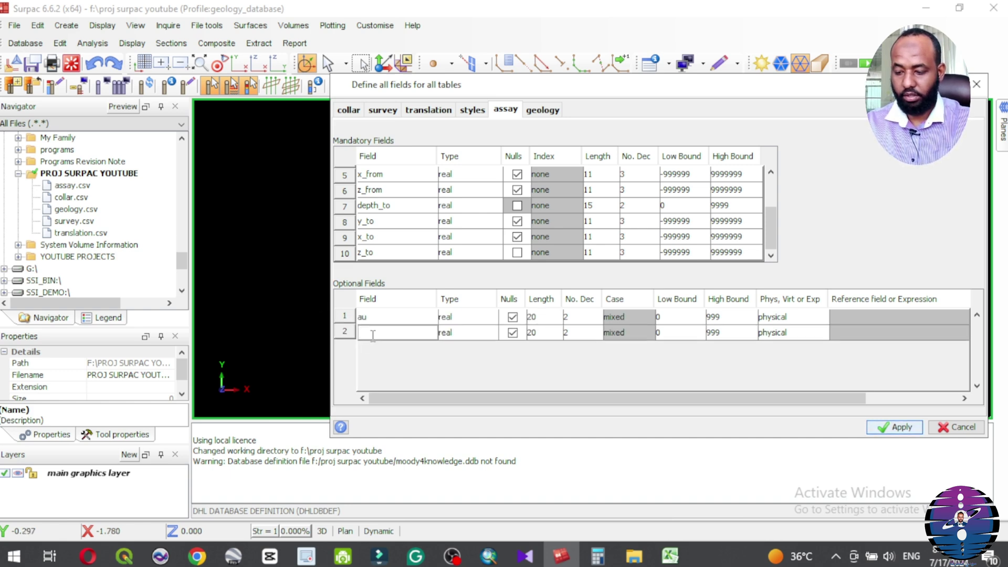
type("sam")
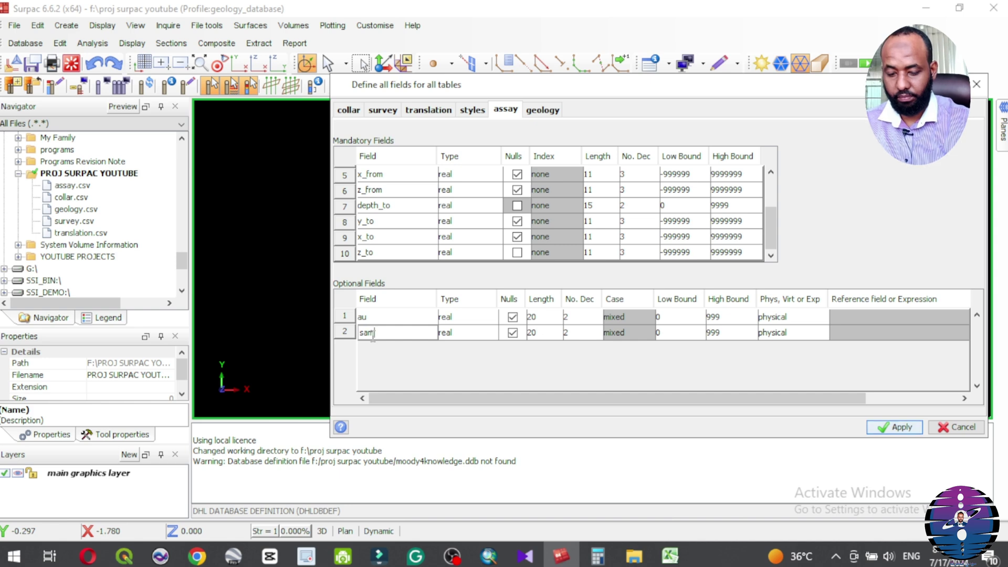
type("ple+")
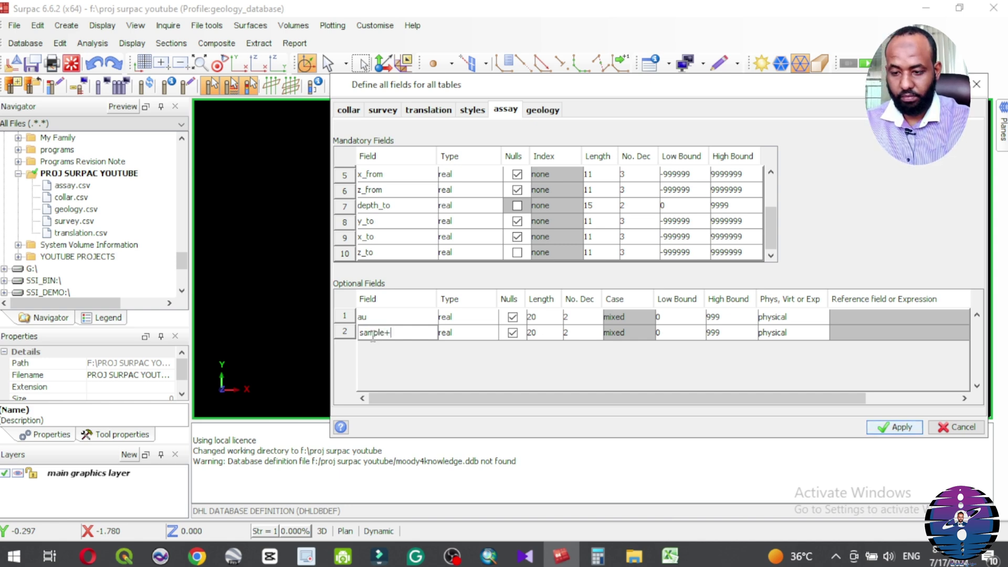
key("BackSpace")
type("_")
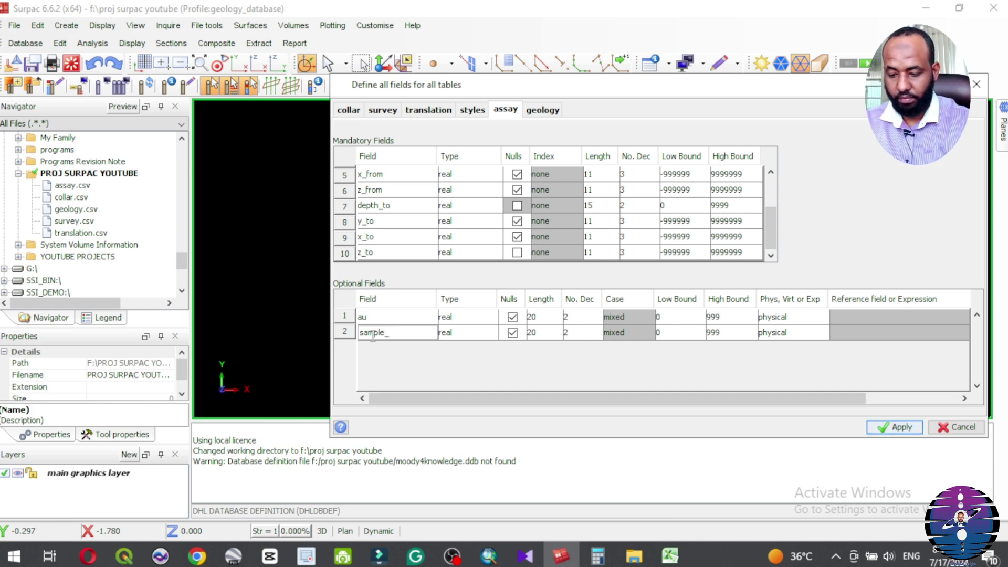
type("type")
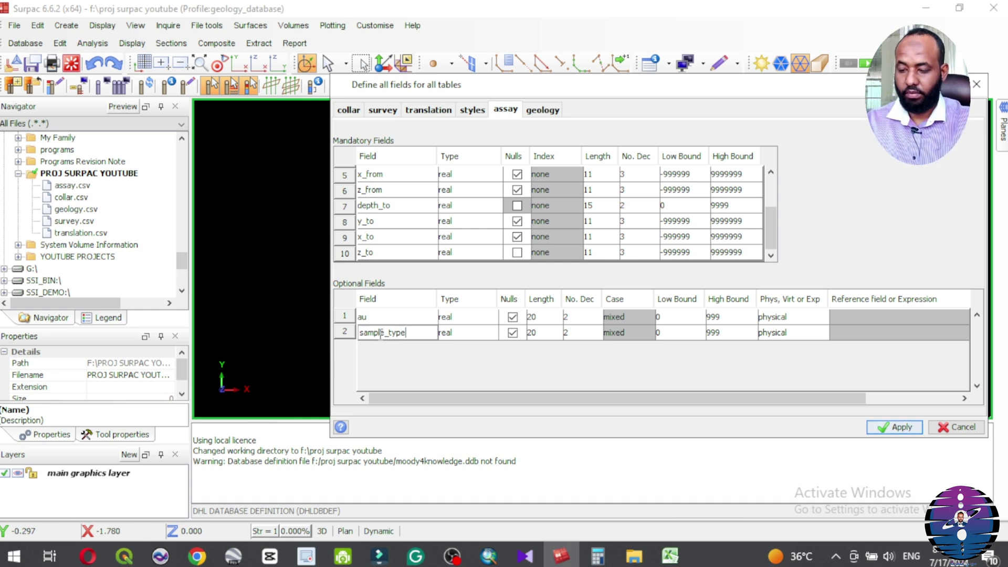
Set the sample_type field's type to character and its length to 20.
left_click(451, 335)
left_click(457, 359)
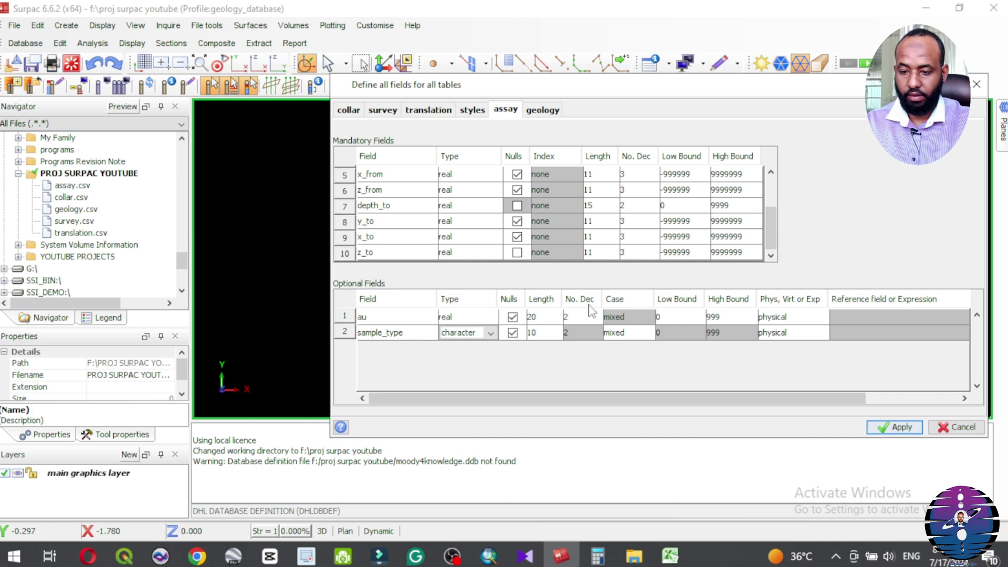
left_click(536, 332)
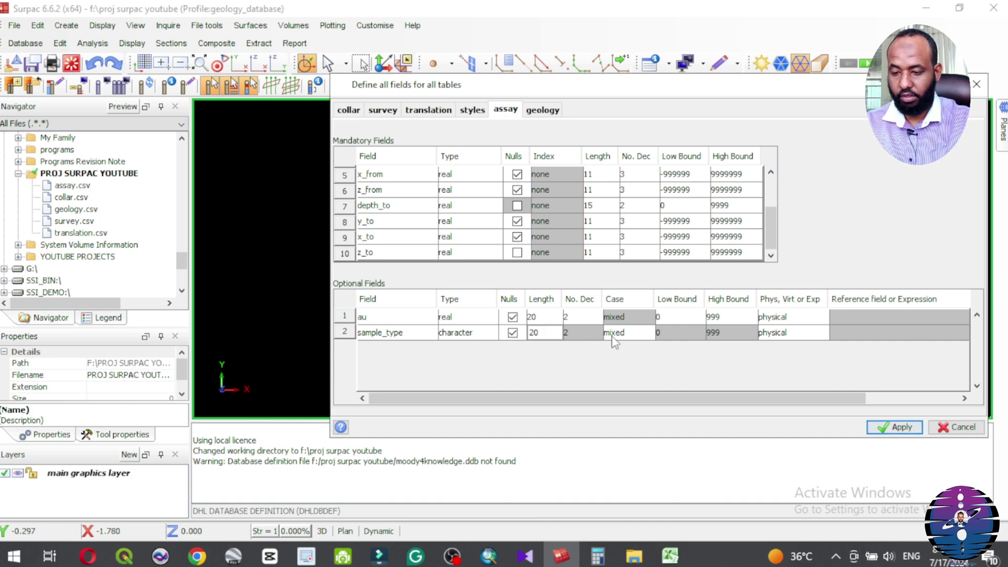
Display the geology table's field definitions and check them against the columns of geology.csv in Excel.
left_click(541, 110)
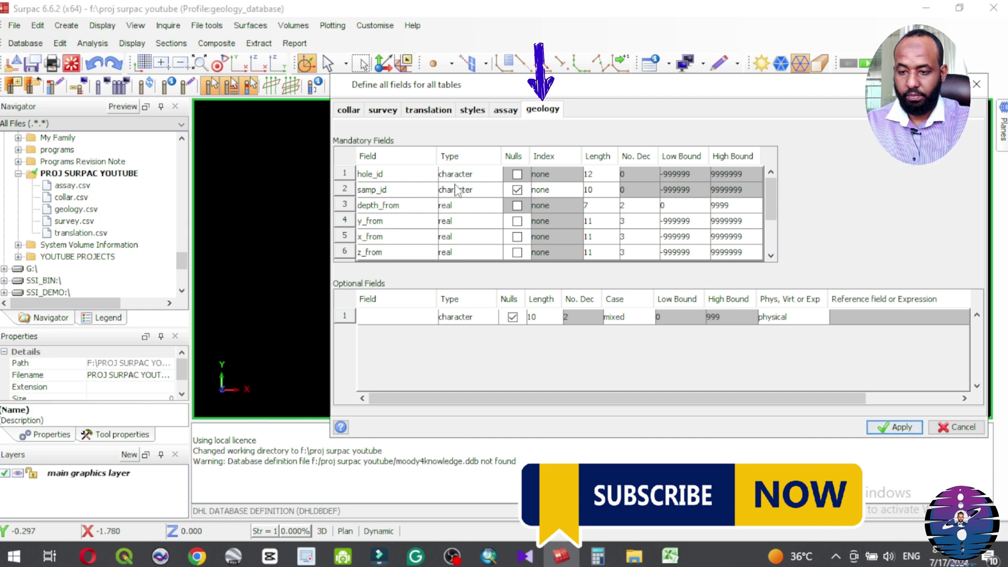
mouse_move(670, 556)
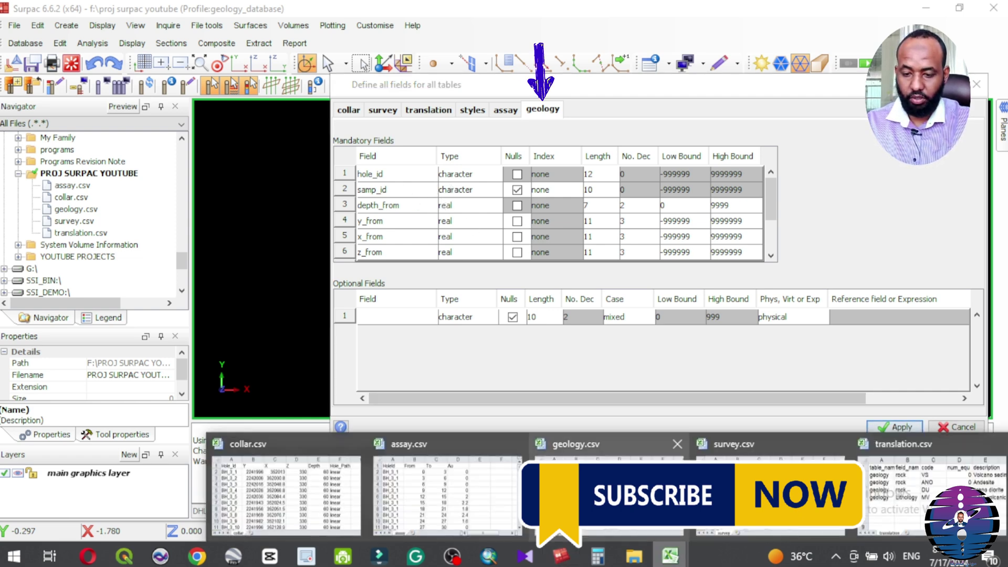
left_click(591, 499)
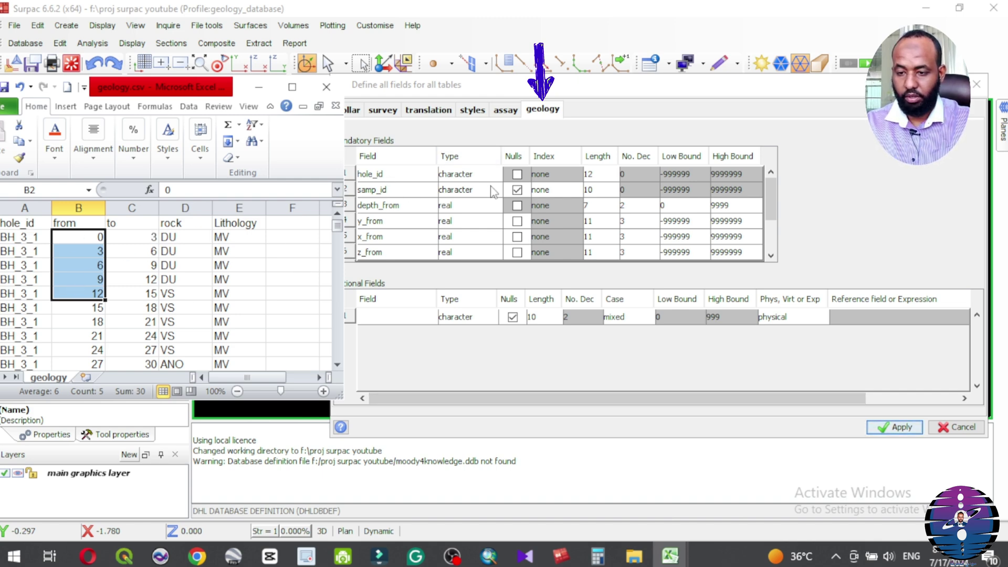
Allow nulls for the geology table's y_from, x_from, z_from, y_to, x_to and z_to fields.
left_click(520, 223)
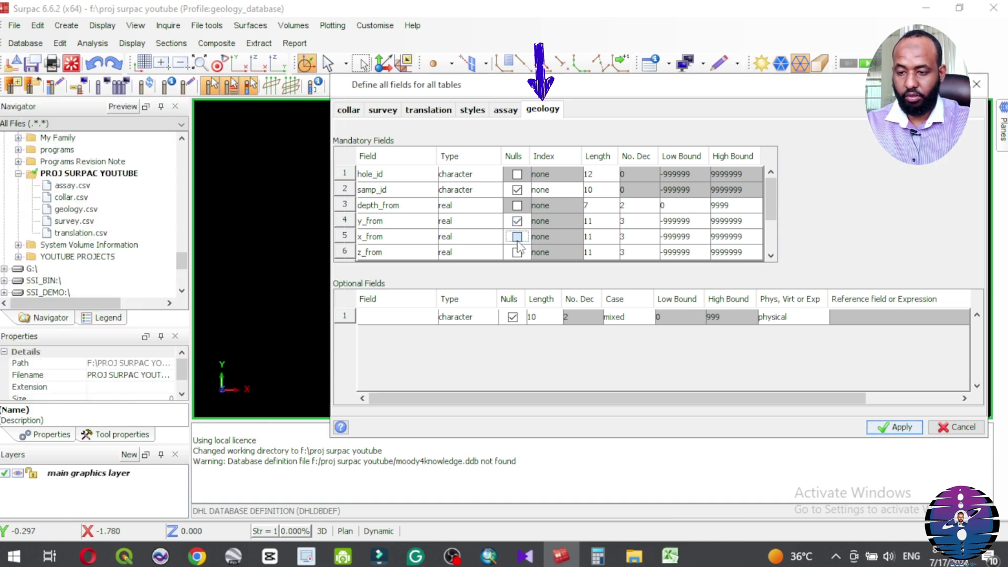
left_click(517, 236)
left_click(517, 252)
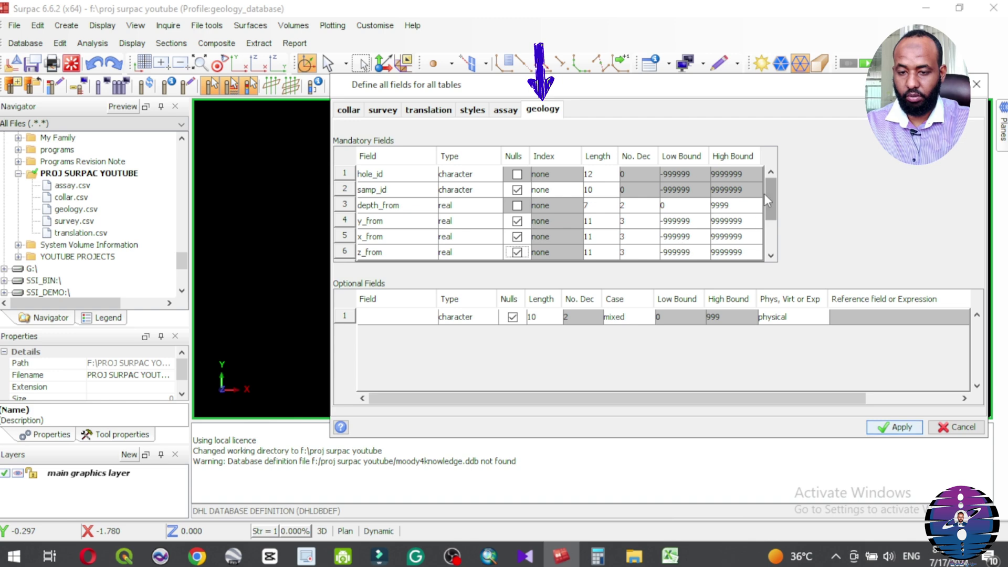
left_click_drag(770, 194, 773, 235)
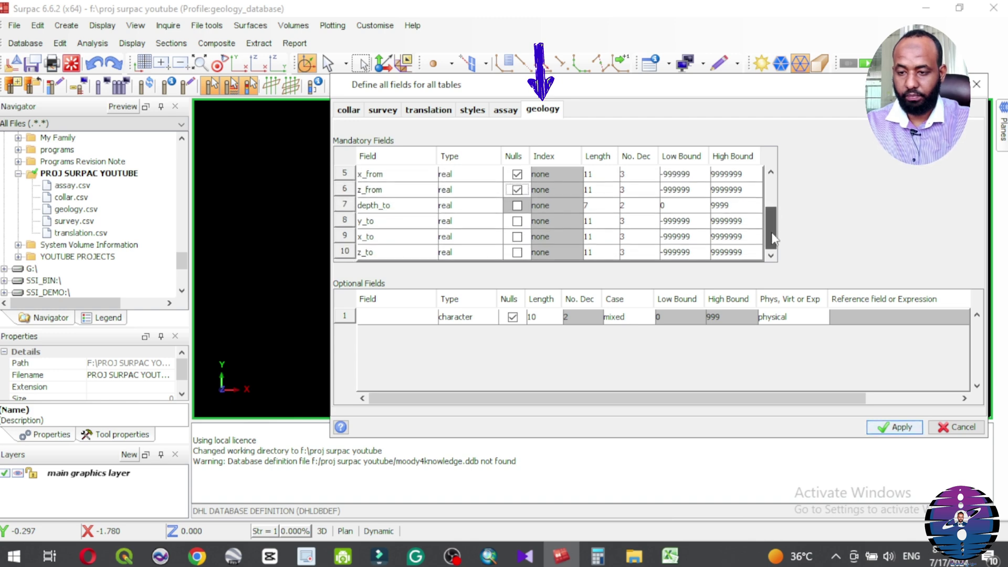
left_click(517, 221)
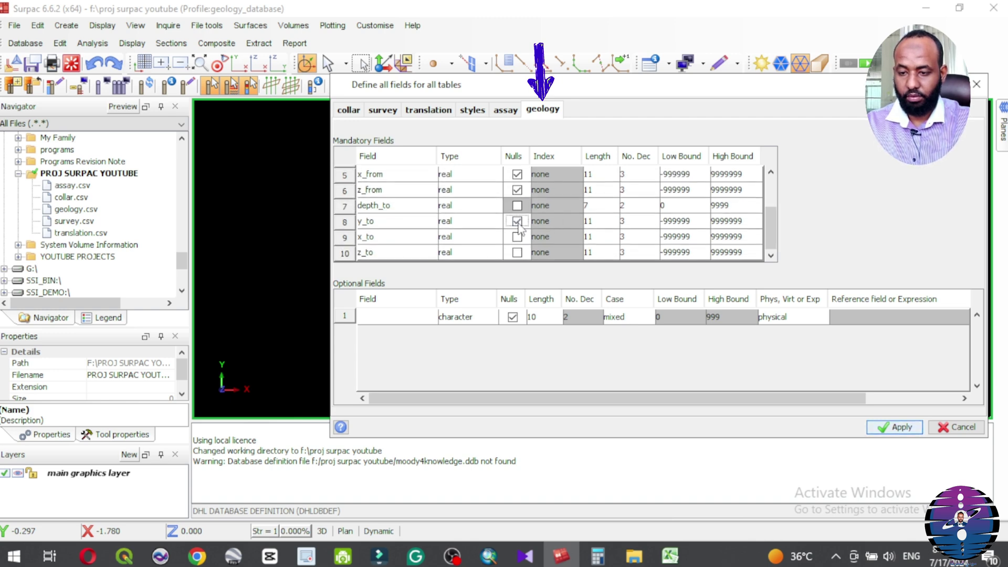
left_click(517, 237)
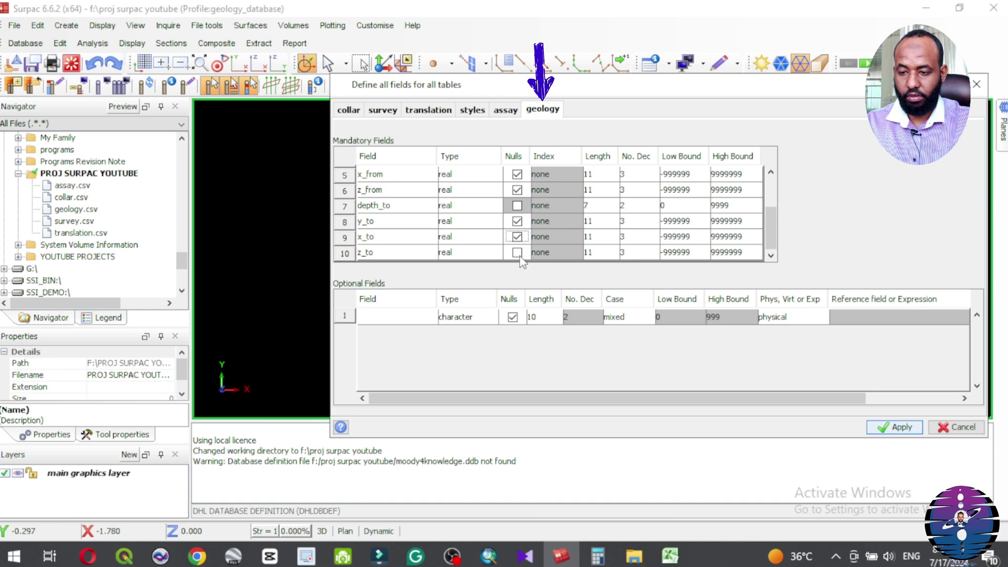
left_click(519, 254)
Set the geology table's hole_id and samp_id lengths to 30 and its depth_from length to 15.
scroll(606, 198, "up", 2)
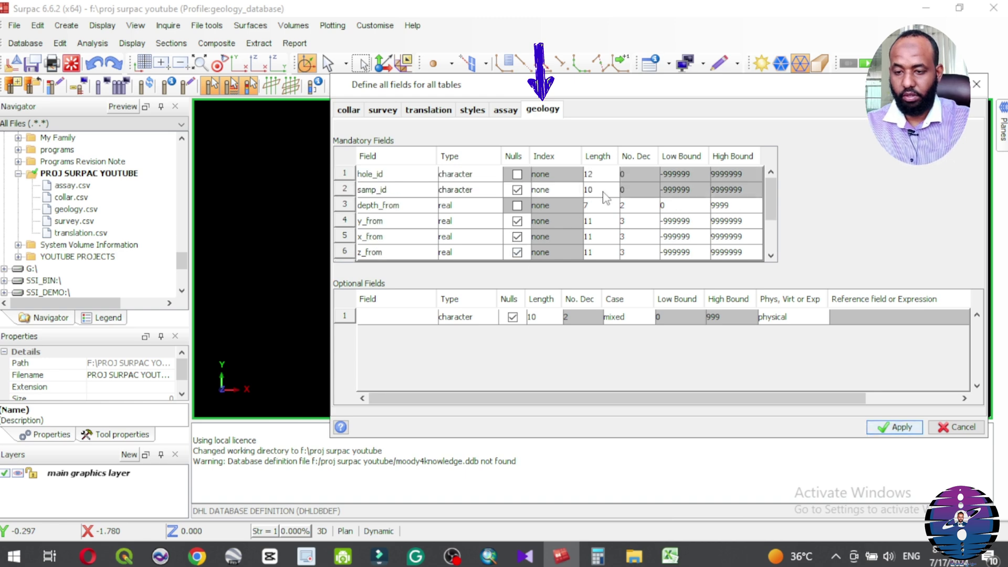
left_click(596, 174)
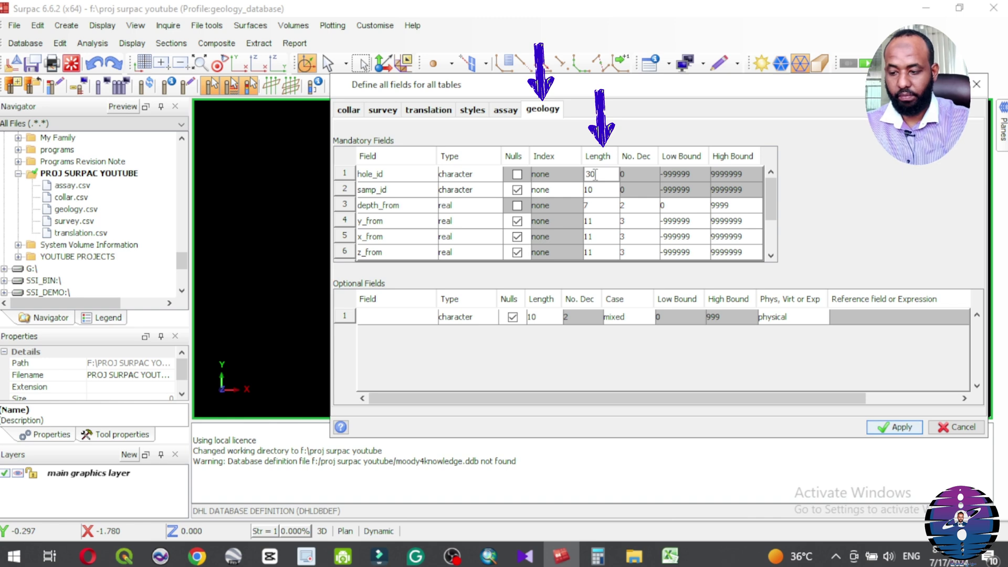
left_click(592, 193)
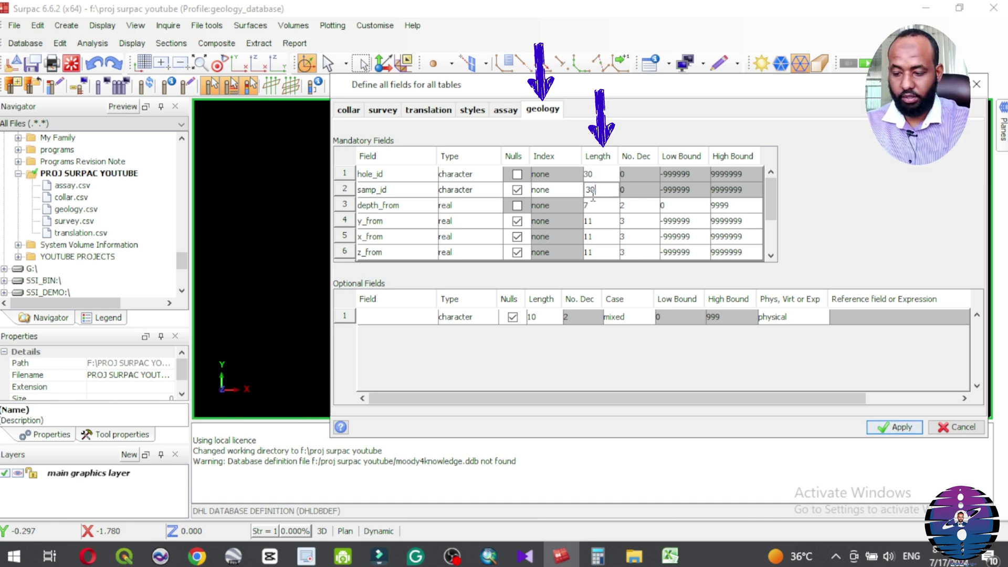
left_click(589, 206)
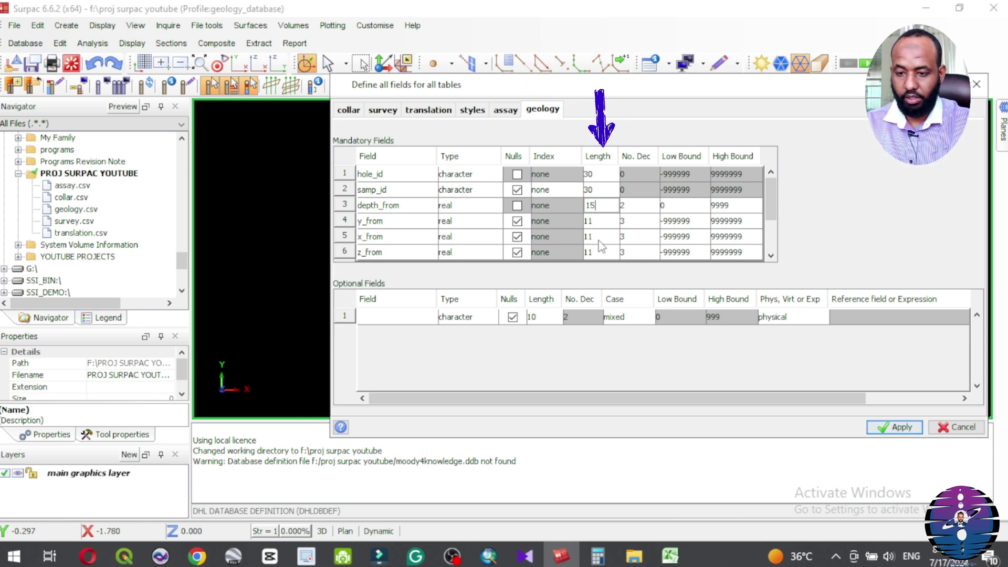
Add an optional character field named lithology with length 20 to the geology table.
left_click_drag(770, 199, 766, 228)
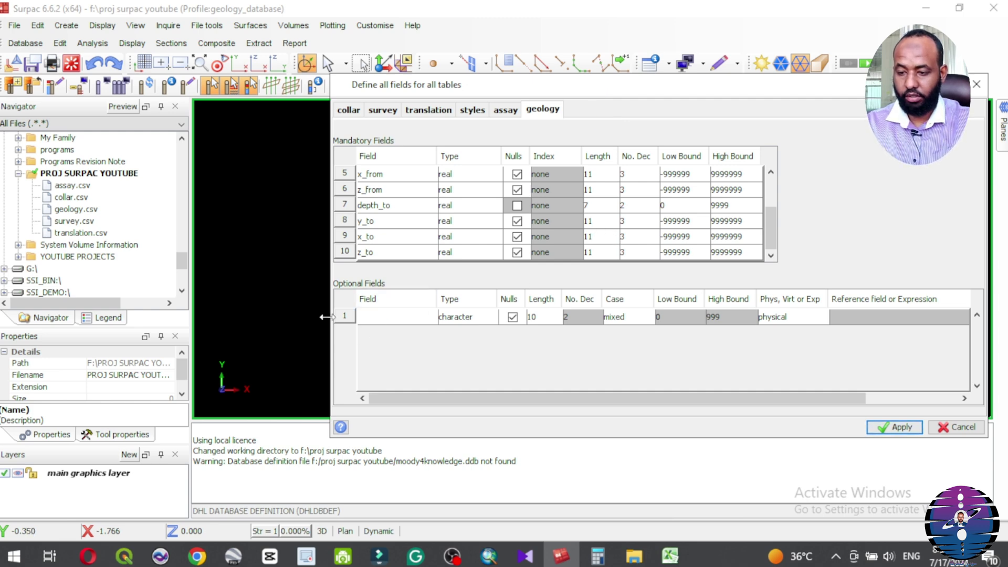
left_click(387, 317)
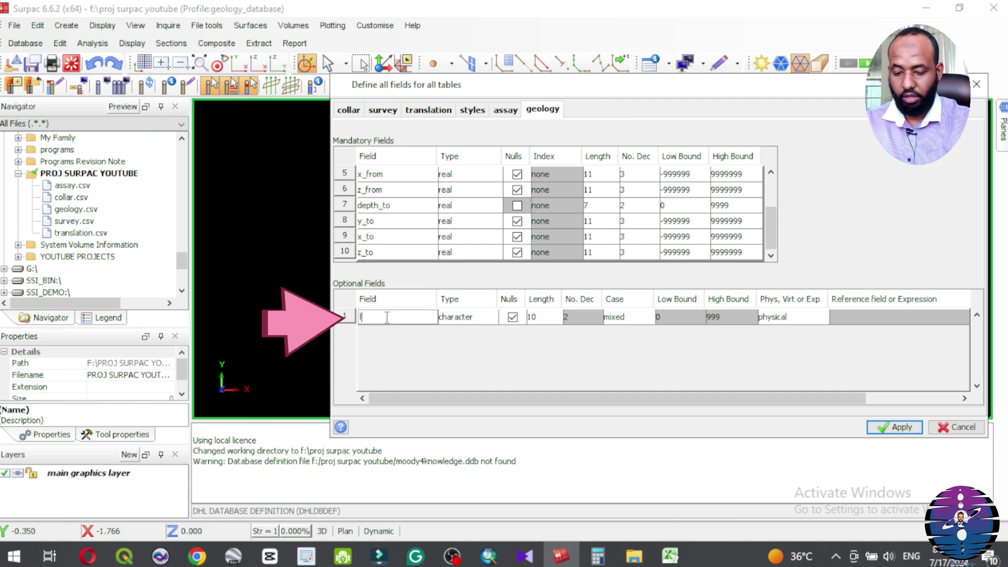
type("lithology")
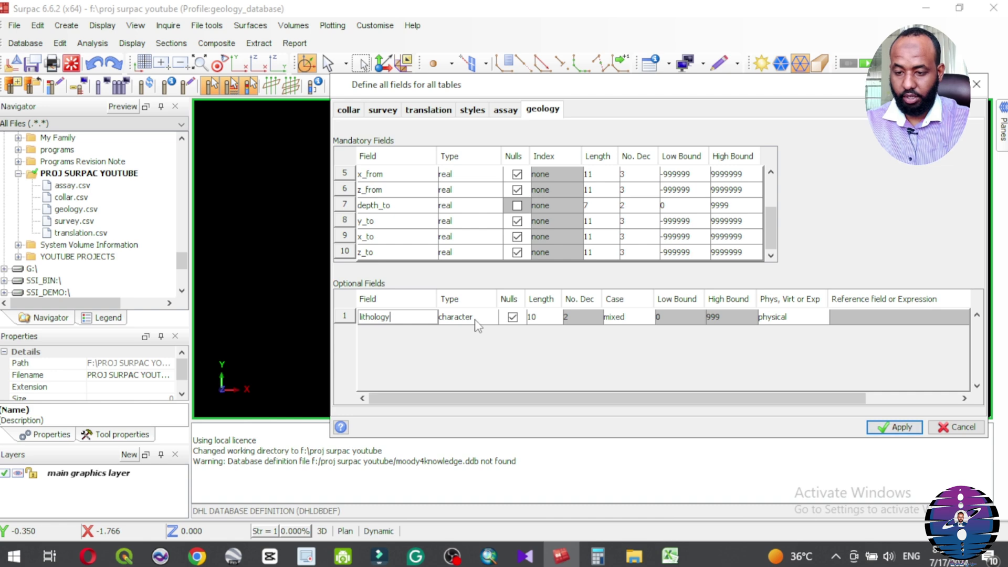
left_click(536, 318)
left_click(539, 318)
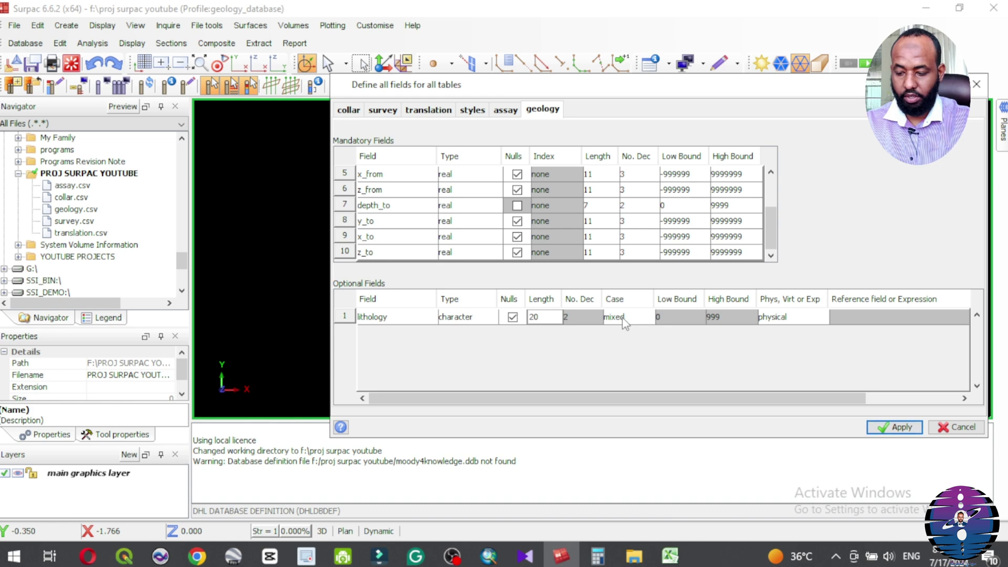
right_click(342, 319)
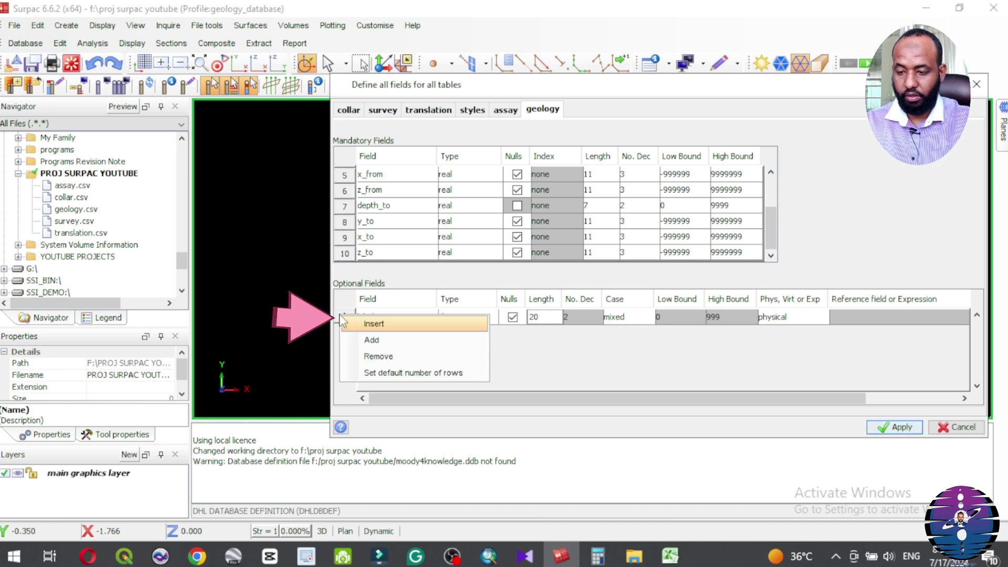
left_click(371, 340)
left_click(373, 336)
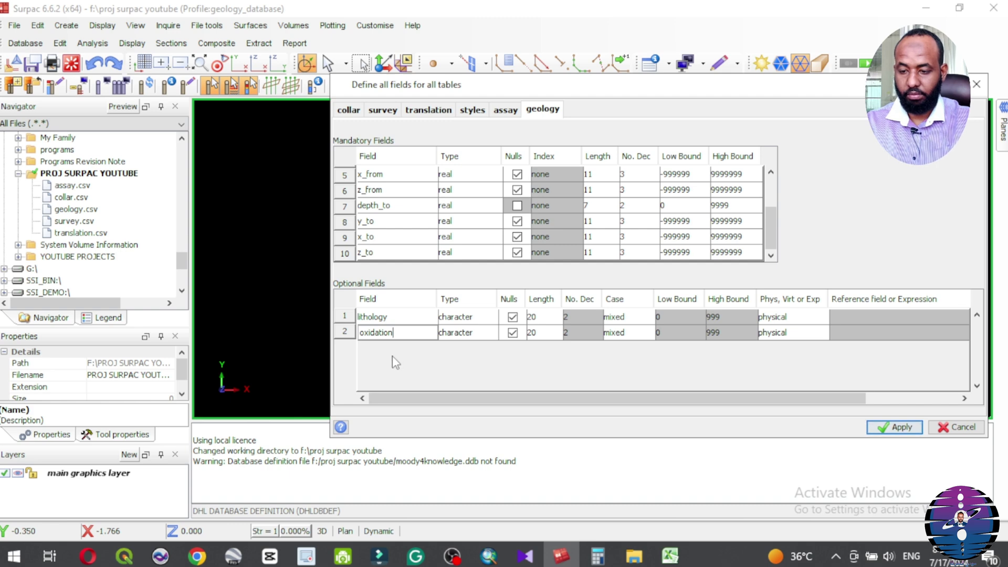
right_click(349, 332)
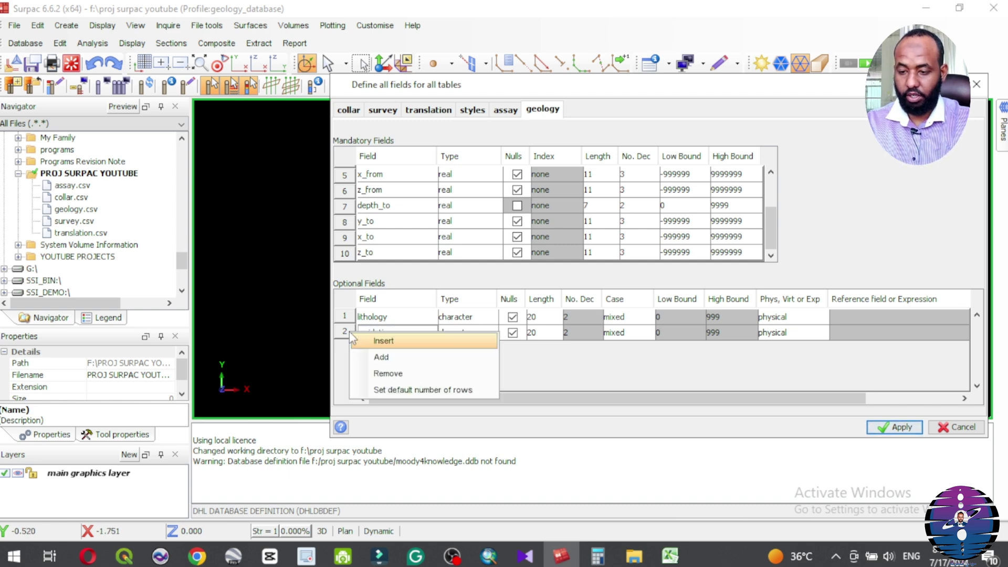
left_click(383, 374)
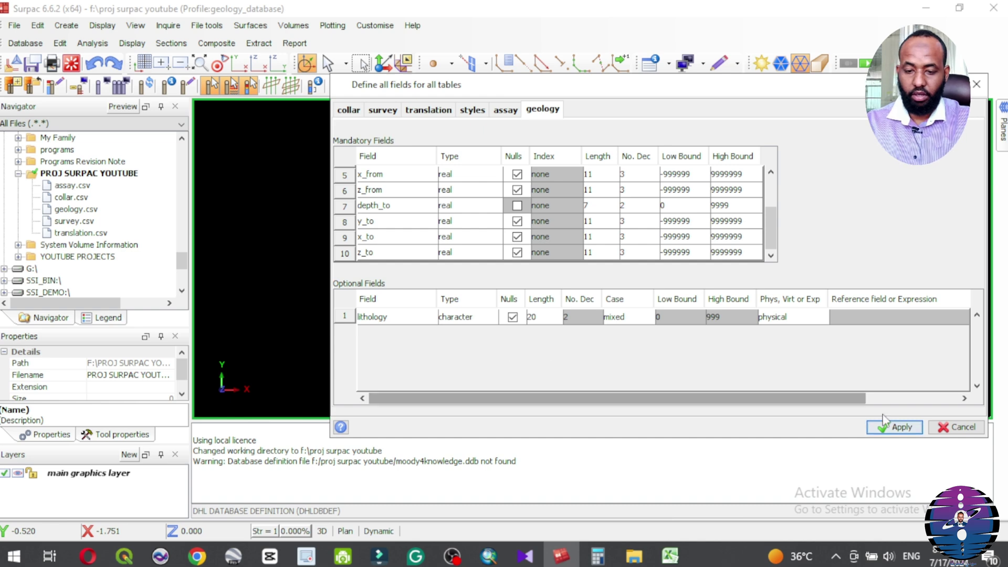
Apply the field definitions for all tables of the database.
left_click(896, 428)
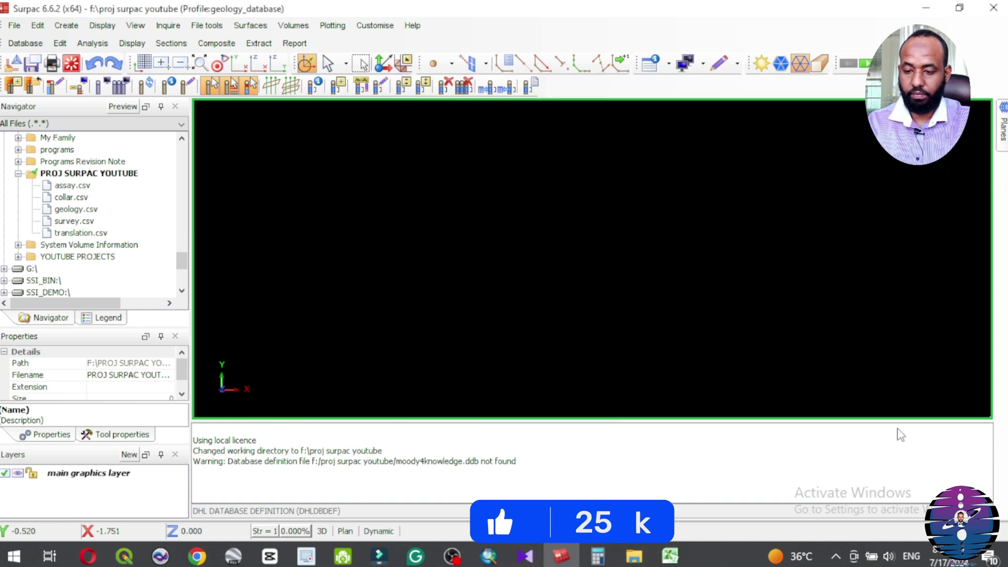